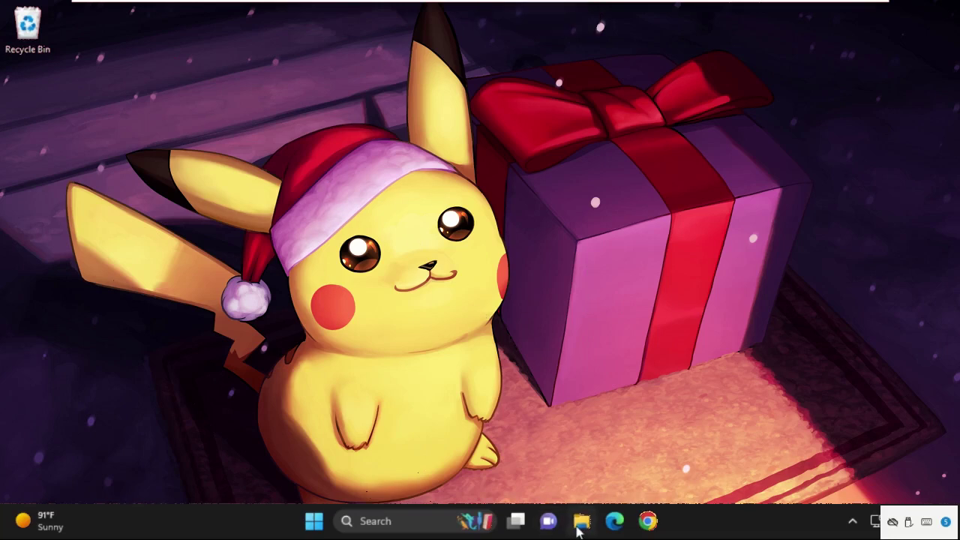
Step: Close the Explorer window and relaunch File Explorer by searching 'file expl' in Windows Search
{"action": "left_click", "coordinate": [580, 526]}
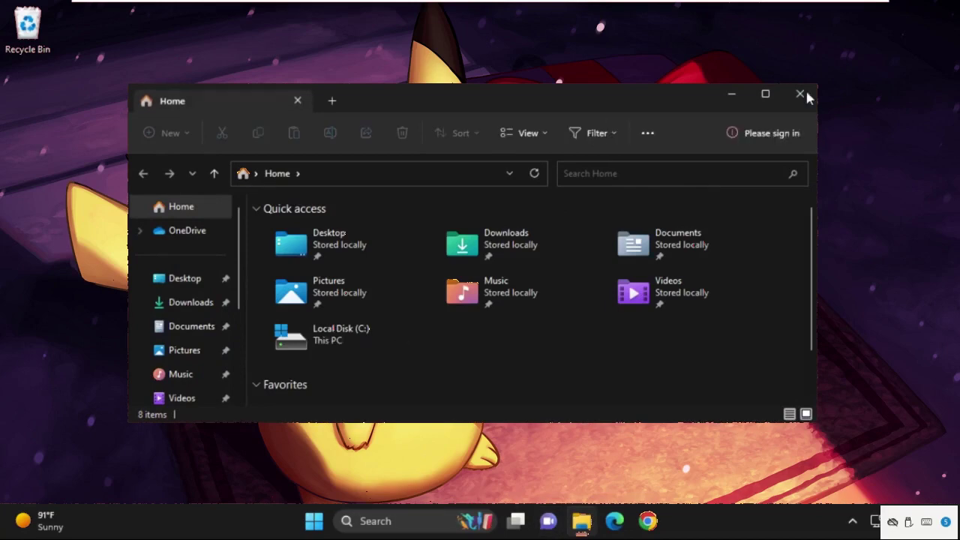
{"action": "left_click", "coordinate": [803, 95]}
{"action": "left_click", "coordinate": [398, 525]}
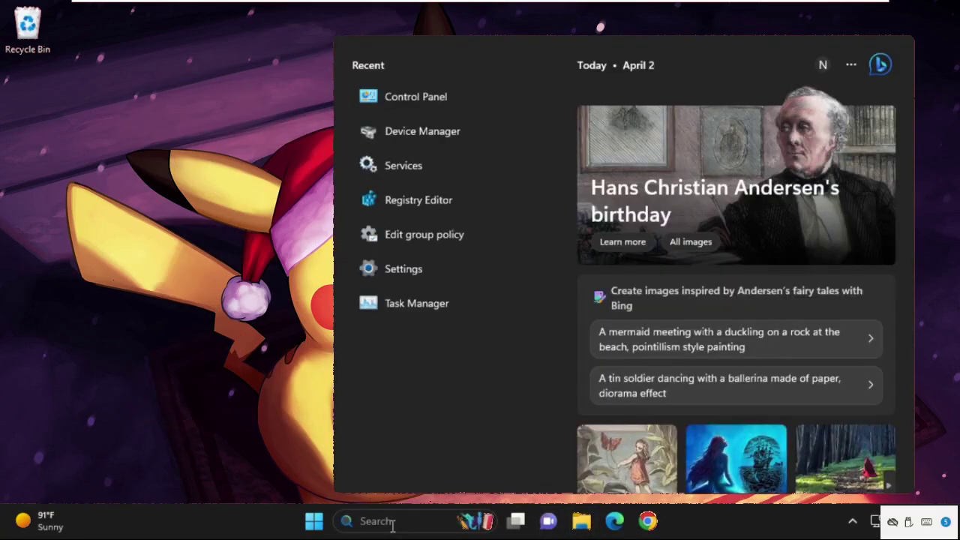
{"action": "type", "text": "file explorer"}
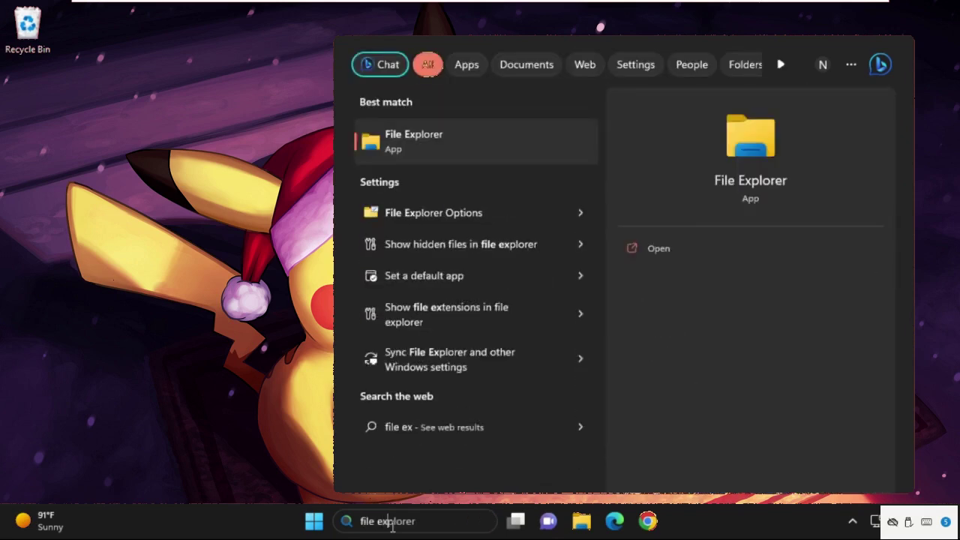
{"action": "left_click", "coordinate": [457, 157]}
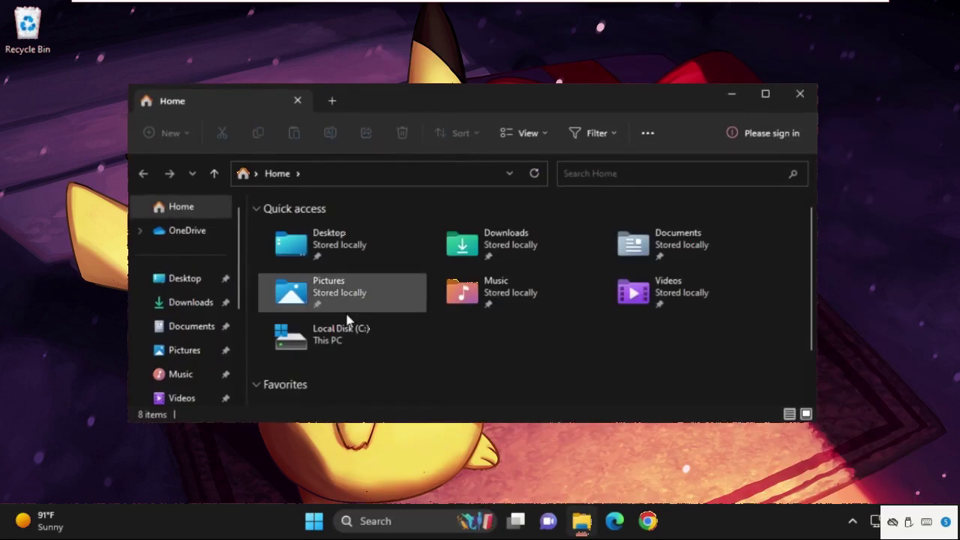
Step: Browse This PC > Local Disk (C:) > Users and select the 'new' folder
{"action": "scroll", "coordinate": [183, 330], "scroll_direction": "down", "scroll_amount": 3}
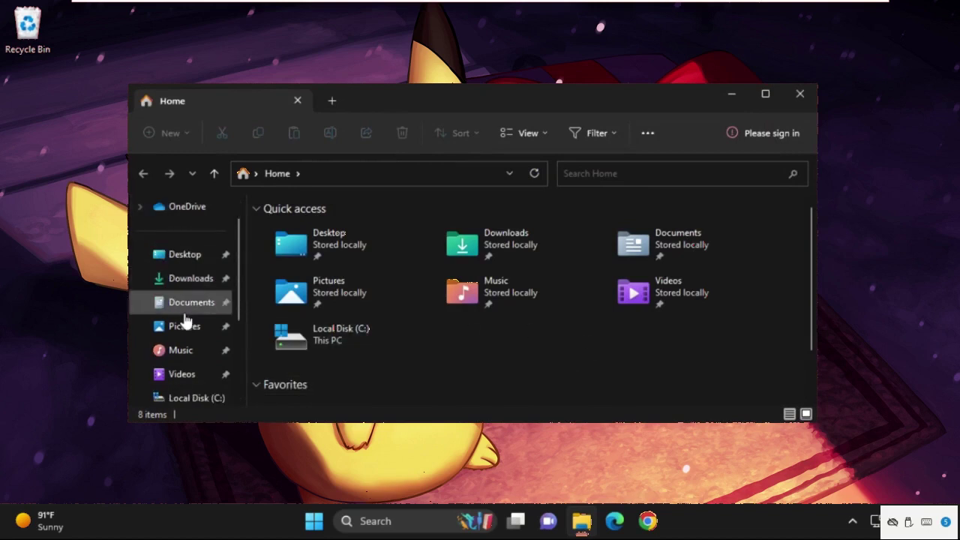
{"action": "left_click", "coordinate": [186, 351]}
{"action": "double_click", "coordinate": [339, 252]}
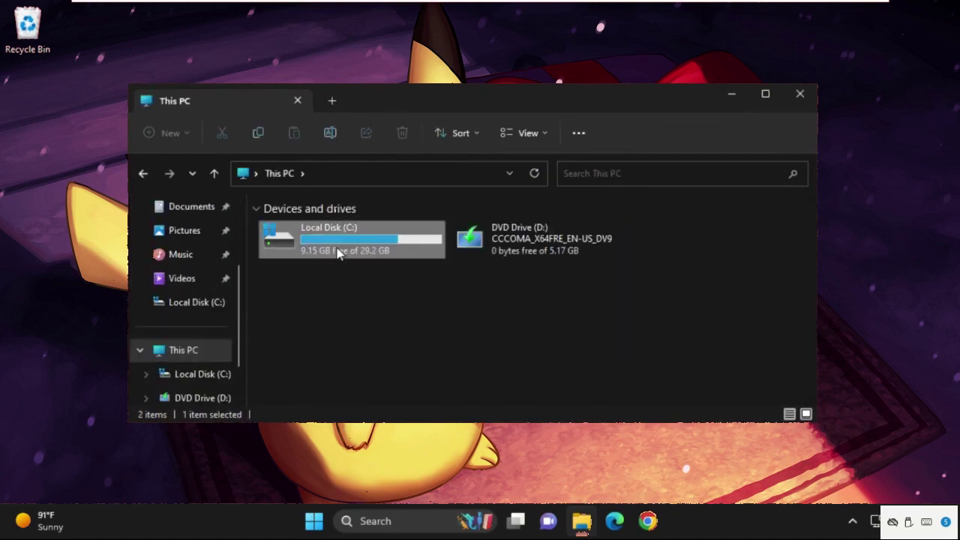
{"action": "left_click", "coordinate": [344, 288]}
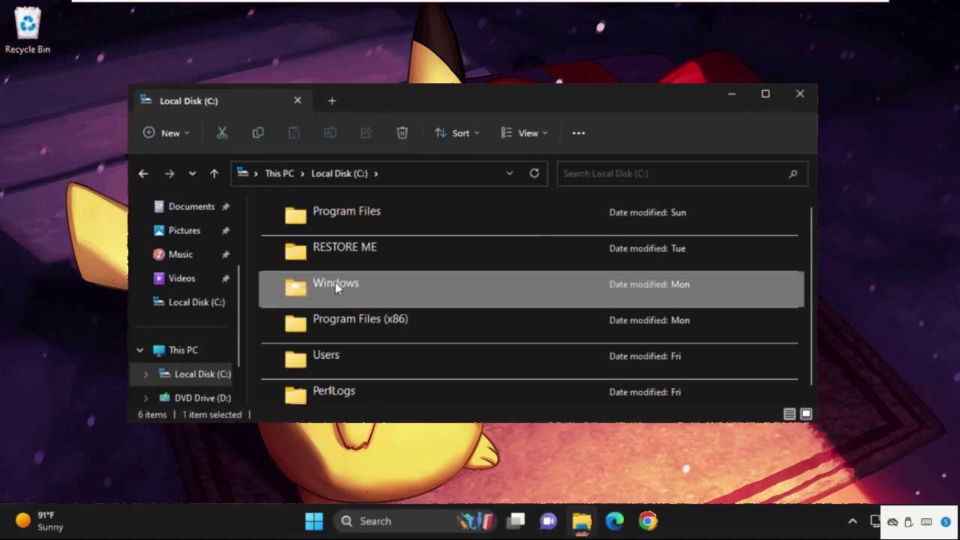
{"action": "double_click", "coordinate": [338, 361]}
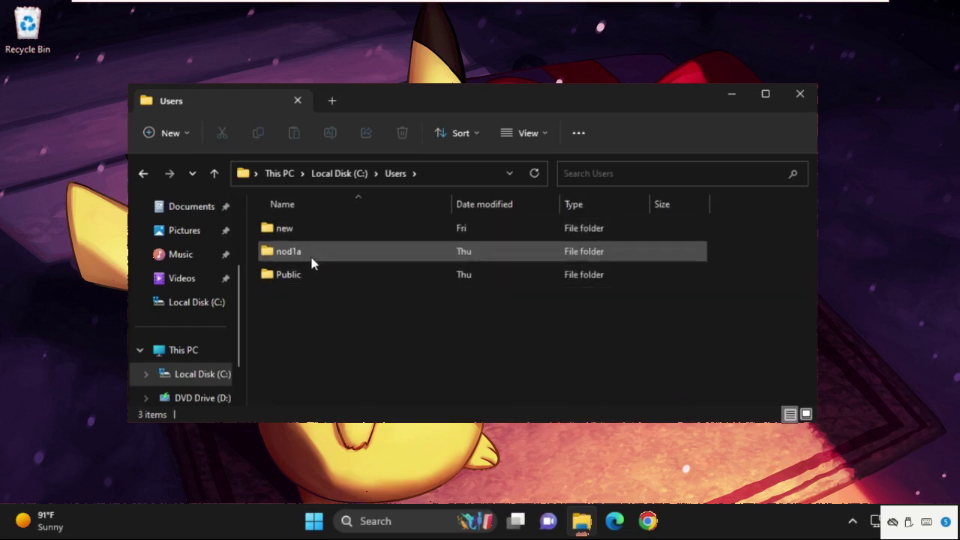
{"action": "left_click", "coordinate": [307, 233]}
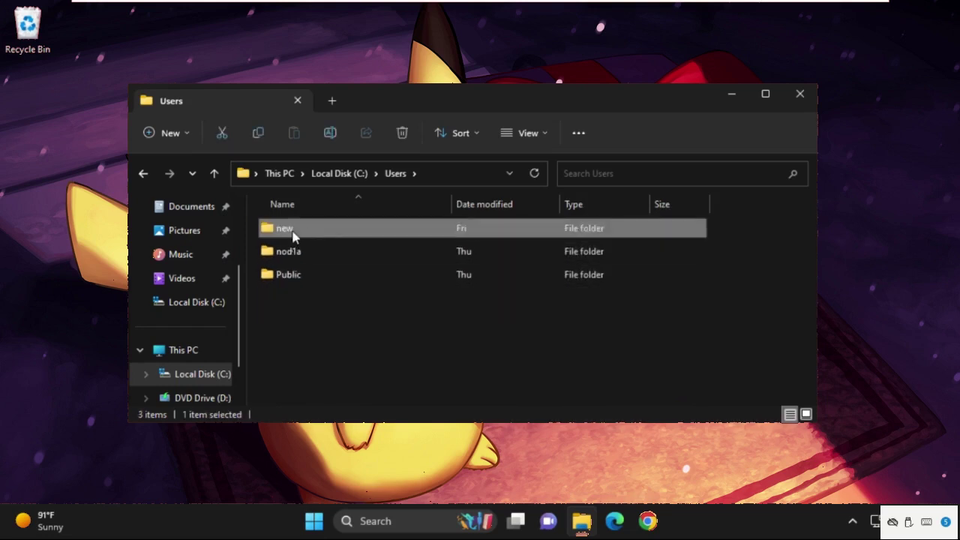
Step: Open the 'new' folder's Properties, go to Security, and open Advanced security settings
{"action": "right_click", "coordinate": [293, 236]}
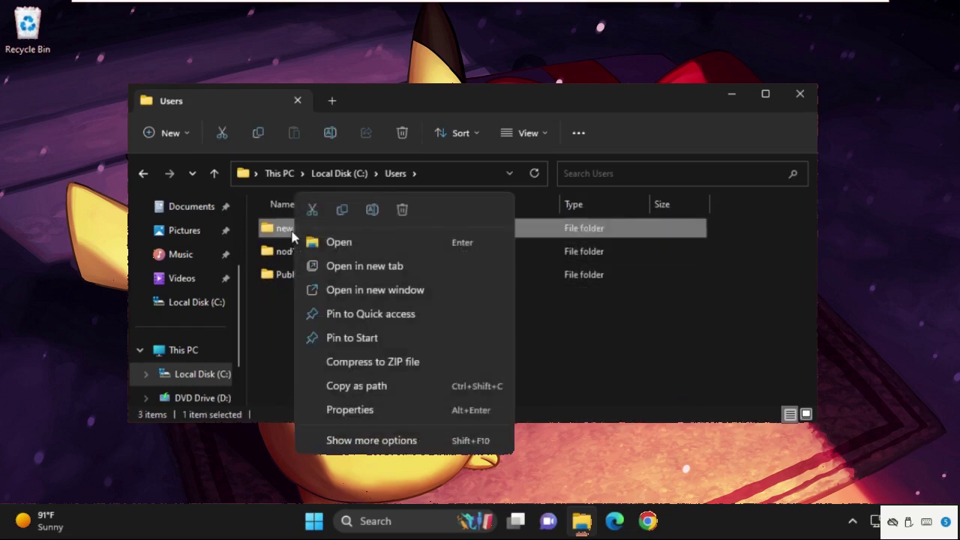
{"action": "left_click", "coordinate": [349, 410]}
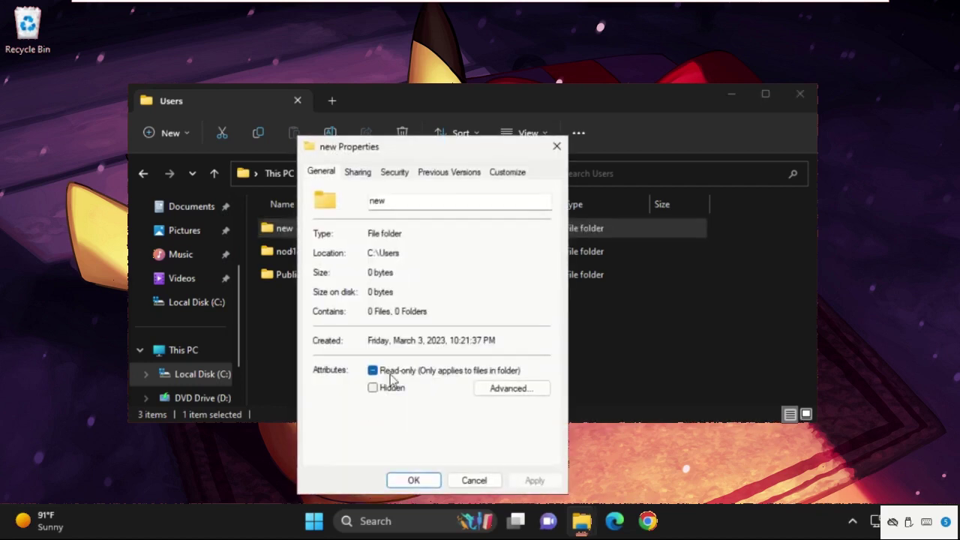
{"action": "left_click", "coordinate": [393, 172]}
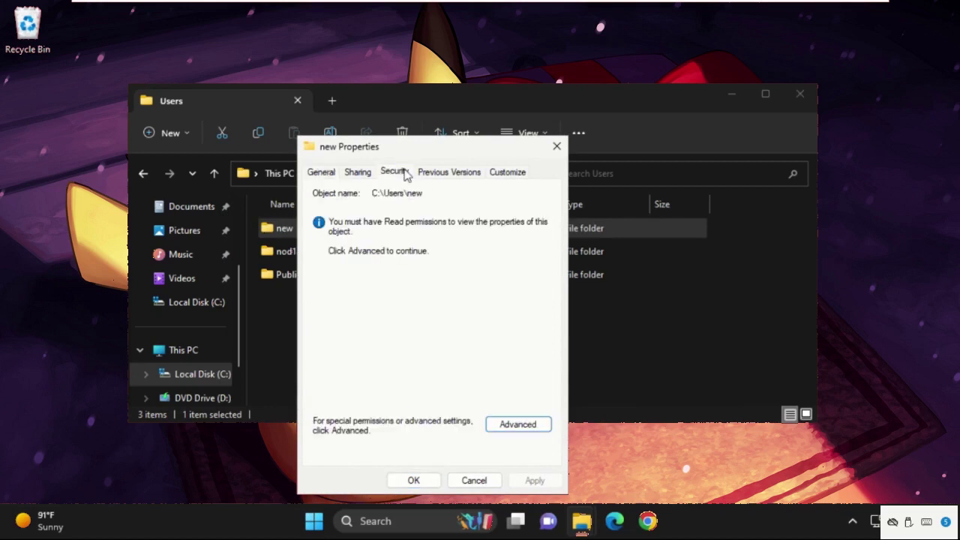
{"action": "left_click", "coordinate": [519, 423]}
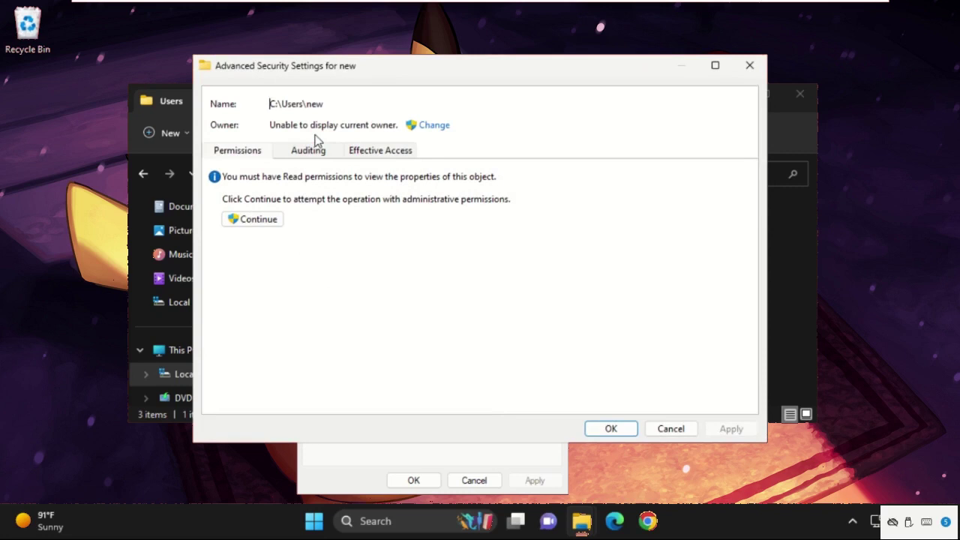
Step: Change the owner by listing all users with Find Now and picking the user's own account
{"action": "left_click", "coordinate": [434, 126]}
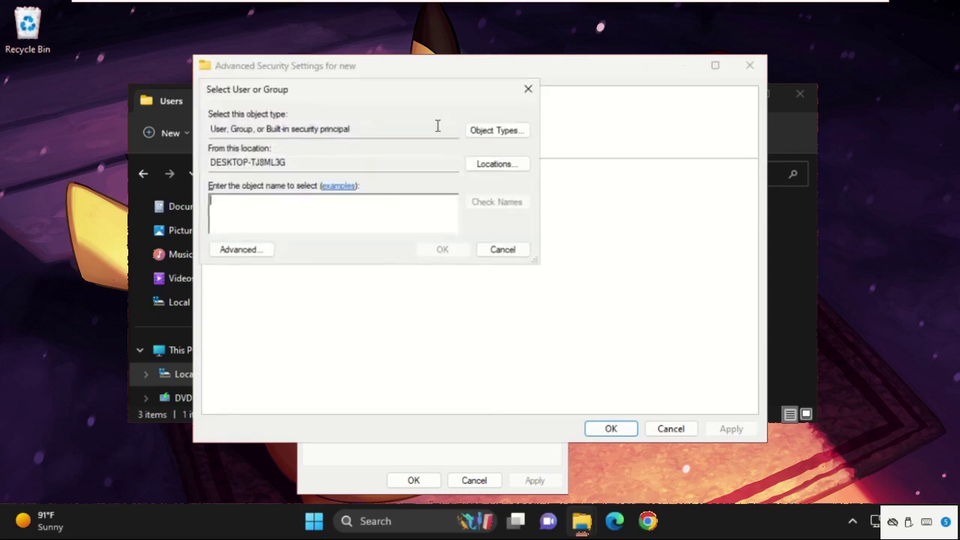
{"action": "left_click", "coordinate": [248, 257]}
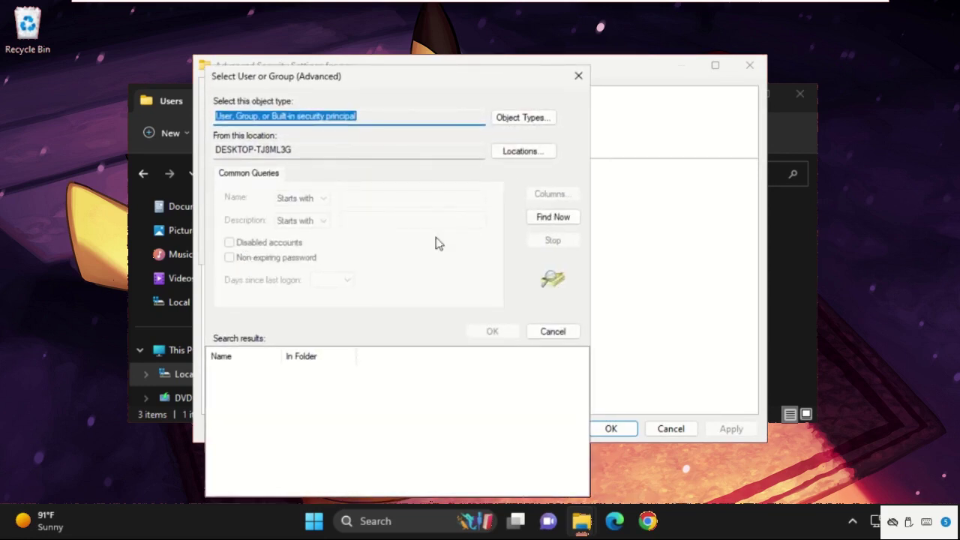
{"action": "left_click", "coordinate": [551, 217]}
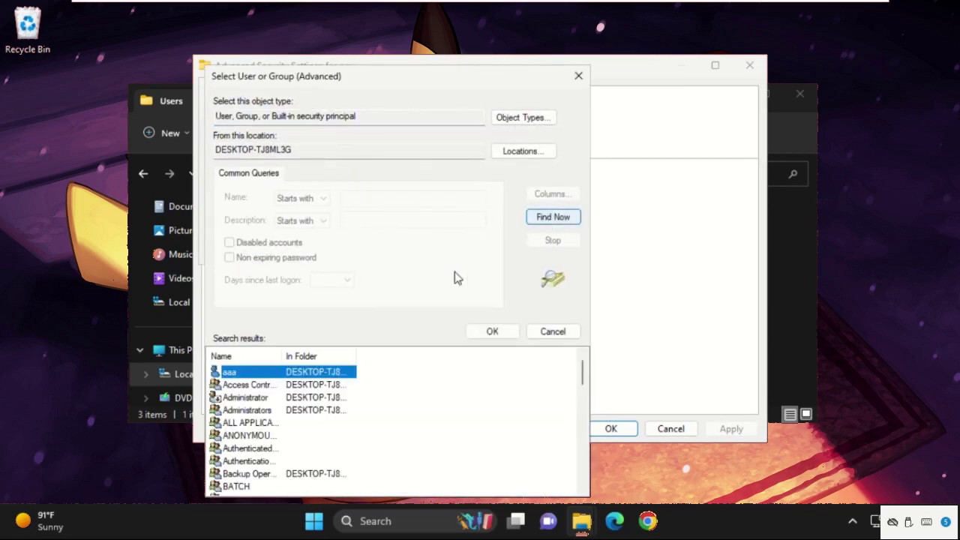
{"action": "scroll", "coordinate": [293, 430], "scroll_direction": "down", "scroll_amount": 2}
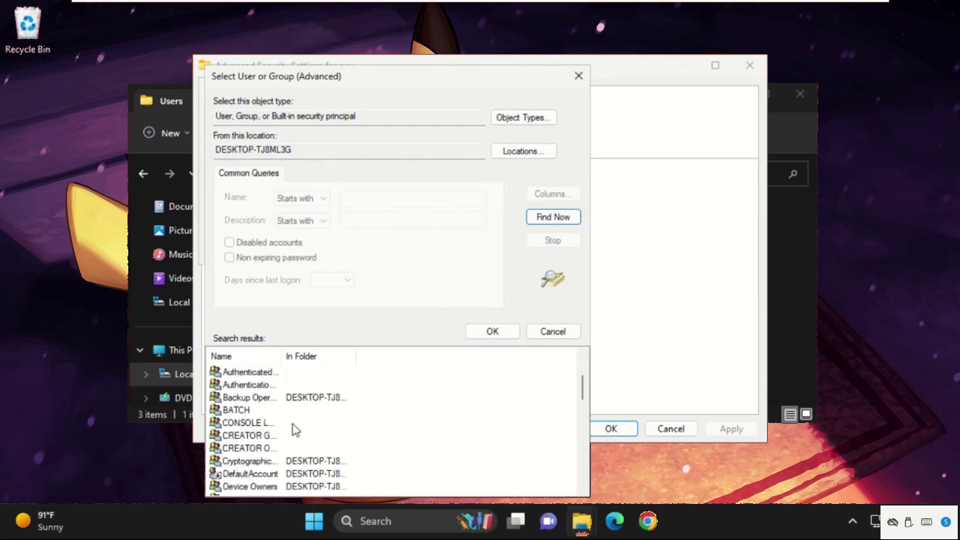
{"action": "scroll", "coordinate": [294, 429], "scroll_direction": "down", "scroll_amount": 2}
{"action": "scroll", "coordinate": [293, 429], "scroll_direction": "down", "scroll_amount": 3}
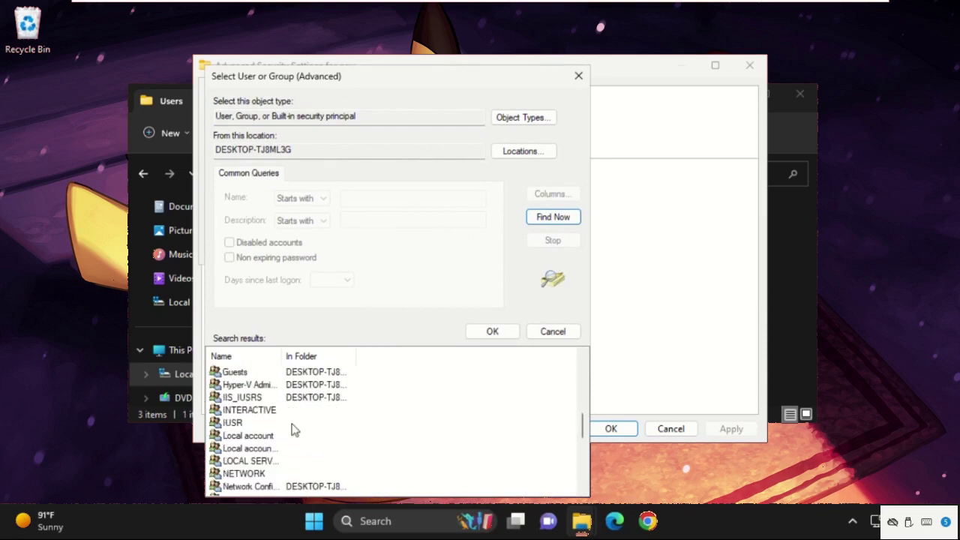
{"action": "scroll", "coordinate": [293, 429], "scroll_direction": "down", "scroll_amount": 1}
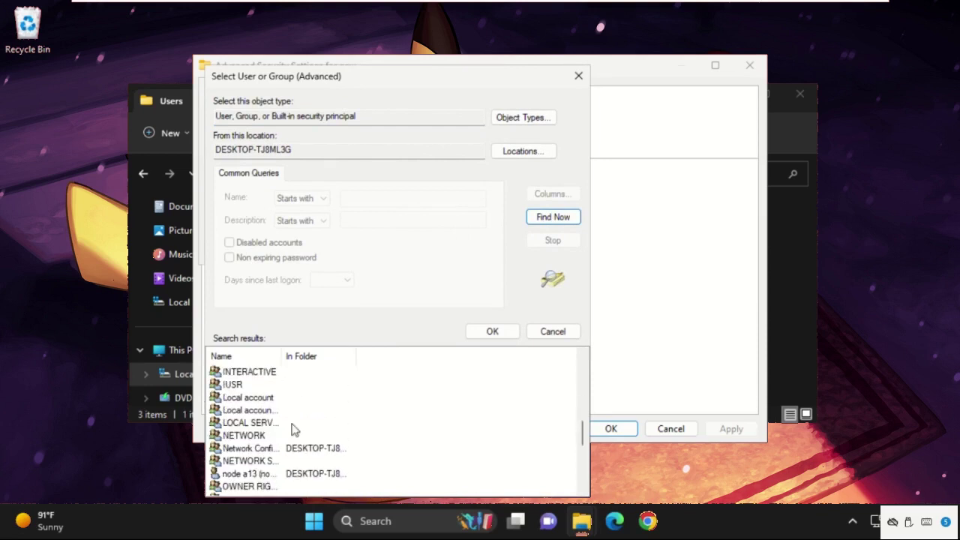
{"action": "scroll", "coordinate": [294, 429], "scroll_direction": "down", "scroll_amount": 2}
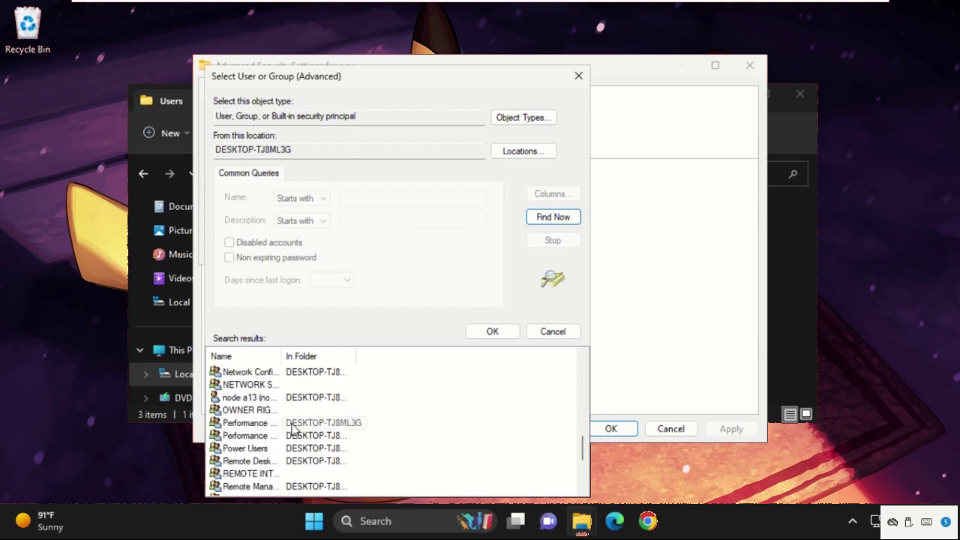
{"action": "left_click", "coordinate": [261, 400]}
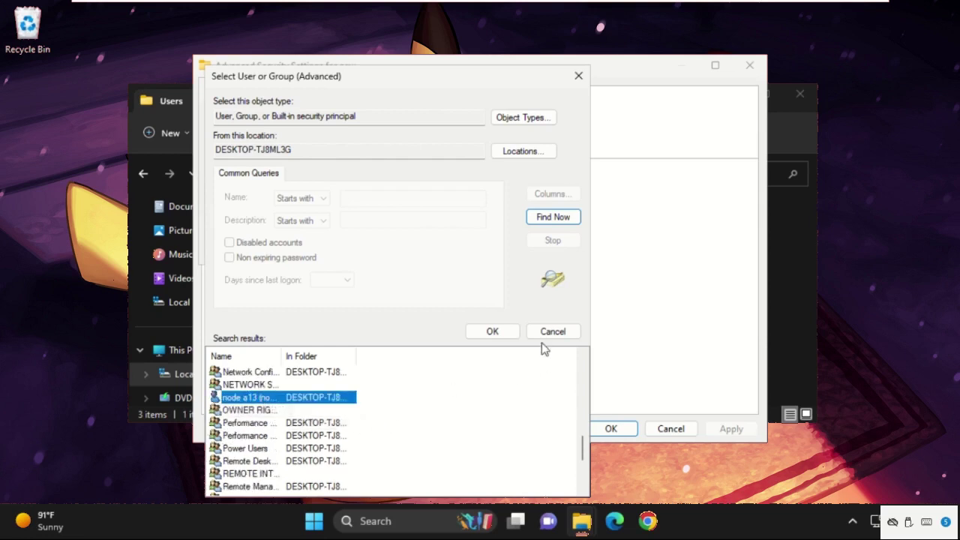
{"action": "left_click", "coordinate": [488, 333]}
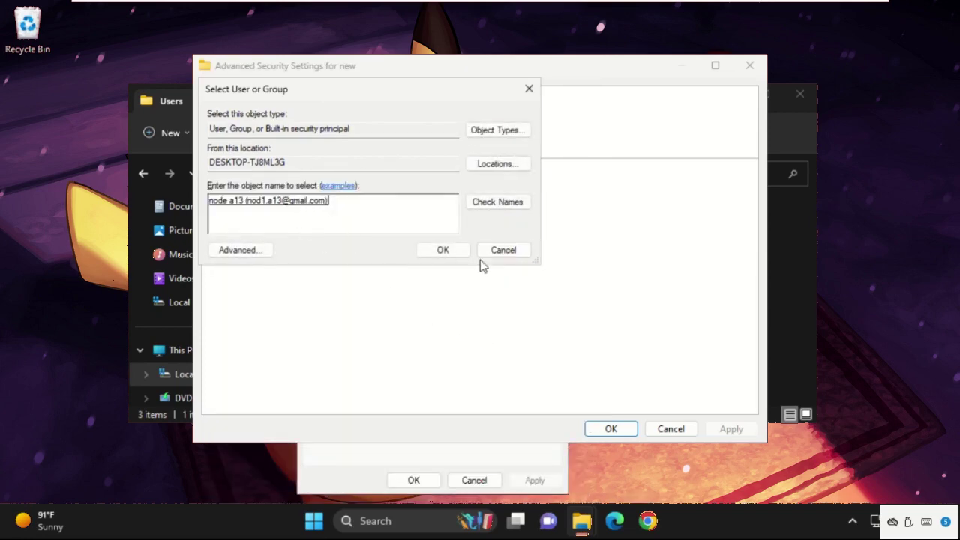
{"action": "left_click", "coordinate": [443, 250]}
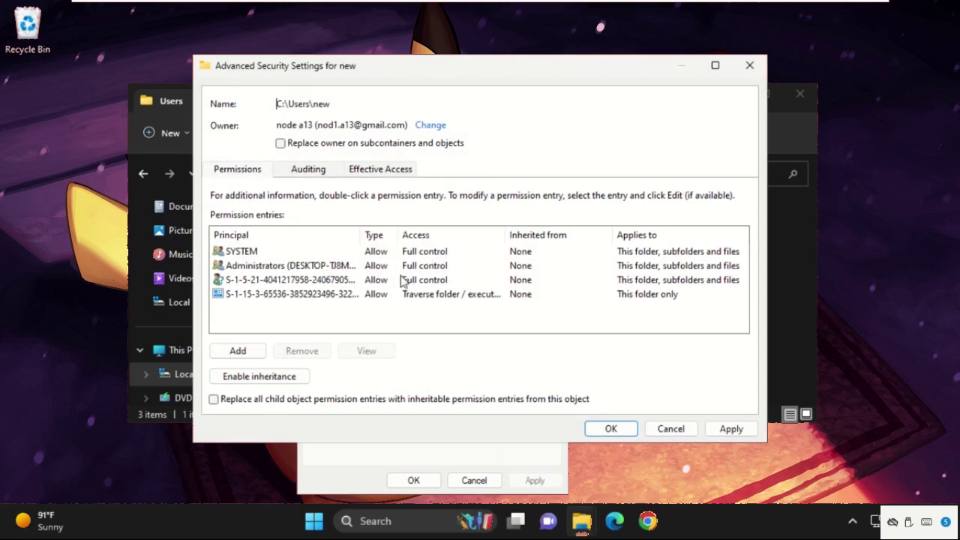
Step: Replace the owner on subcontainers and objects, apply and confirm, then close all dialogs and the Users window
{"action": "left_click", "coordinate": [280, 142]}
{"action": "left_click", "coordinate": [730, 428]}
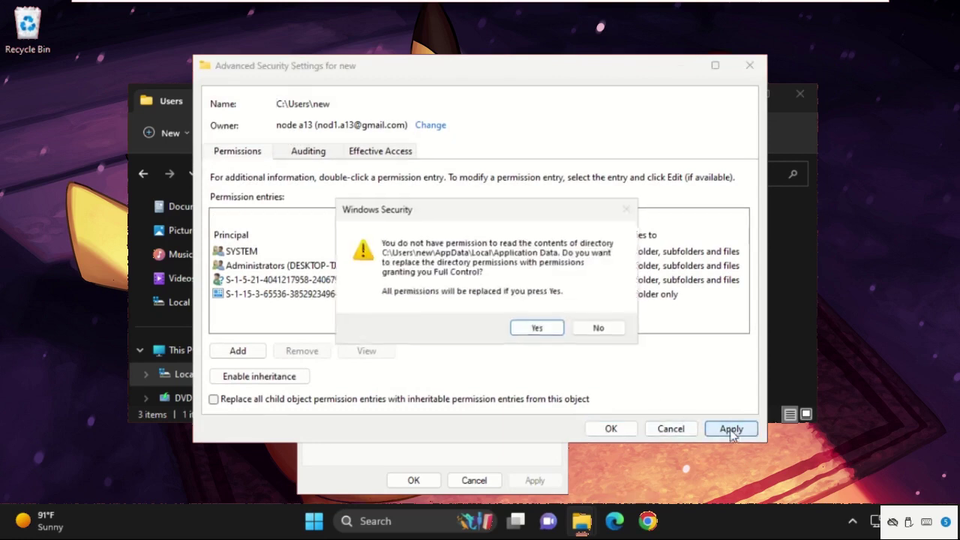
{"action": "left_click", "coordinate": [532, 329]}
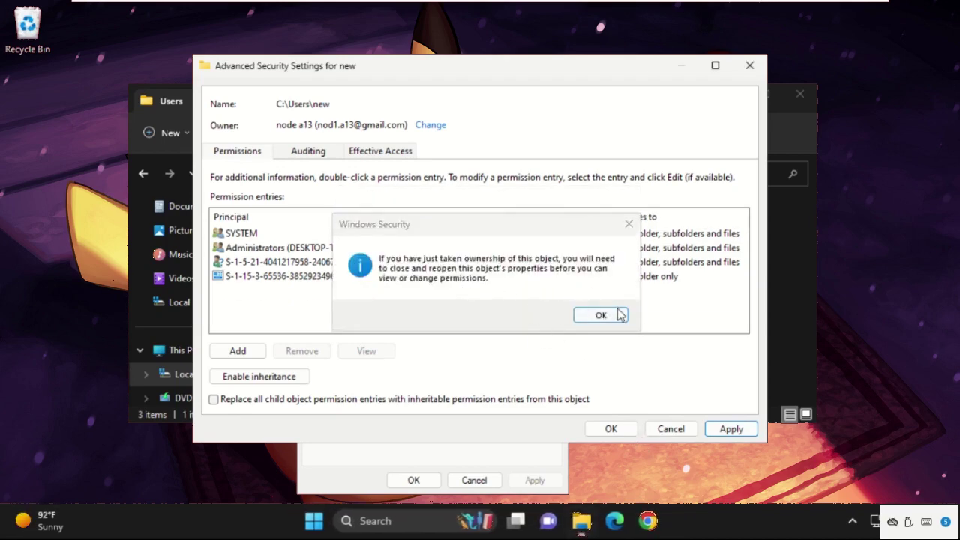
{"action": "left_click", "coordinate": [618, 315]}
{"action": "left_click", "coordinate": [611, 429]}
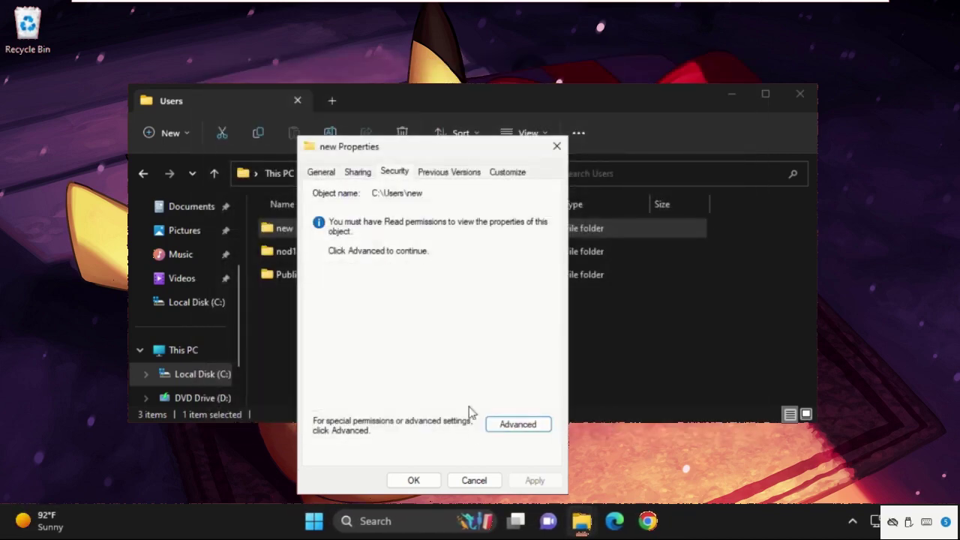
{"action": "left_click", "coordinate": [426, 483]}
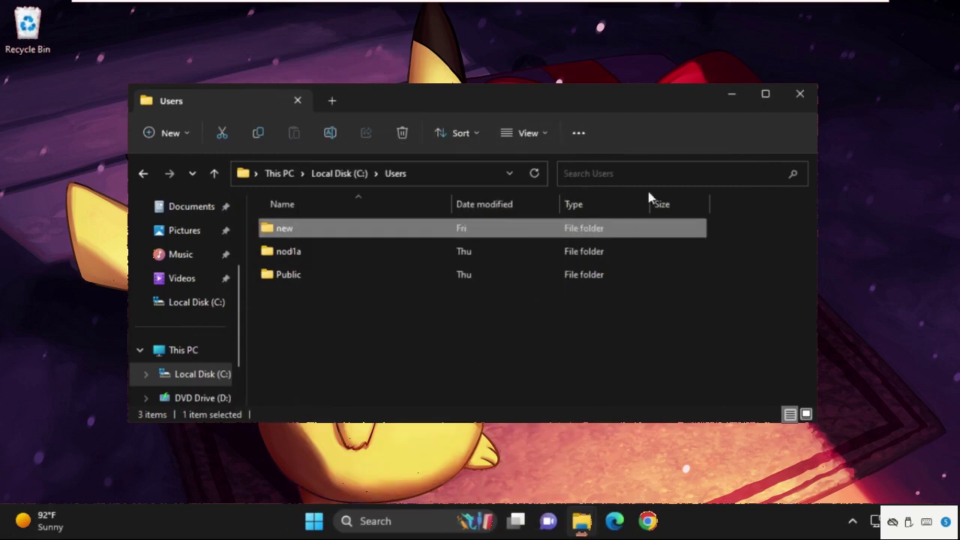
{"action": "left_click", "coordinate": [801, 94]}
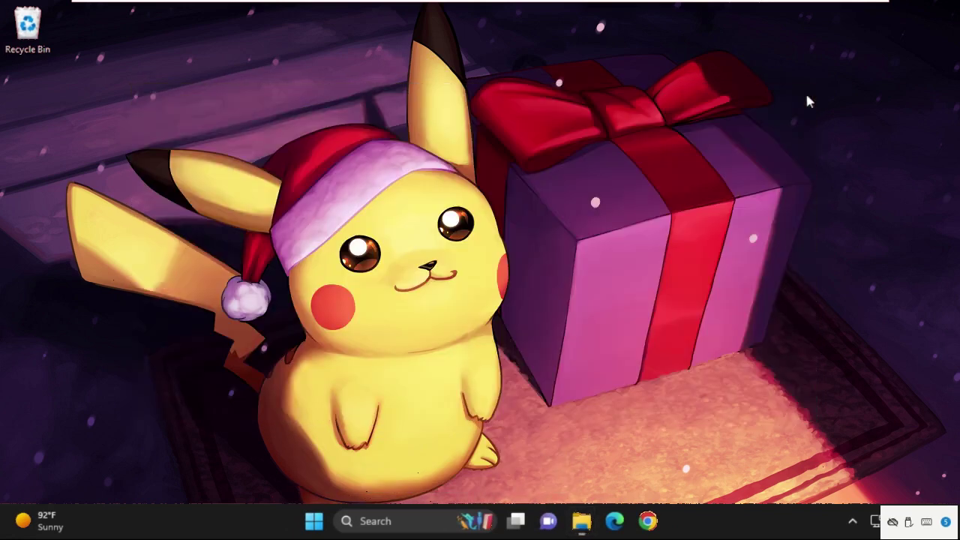
Step: Launch Command Prompt as administrator from a 'cmd' search, approving the UAC prompt
{"action": "left_click", "coordinate": [377, 516]}
{"action": "type", "text": "cmd"}
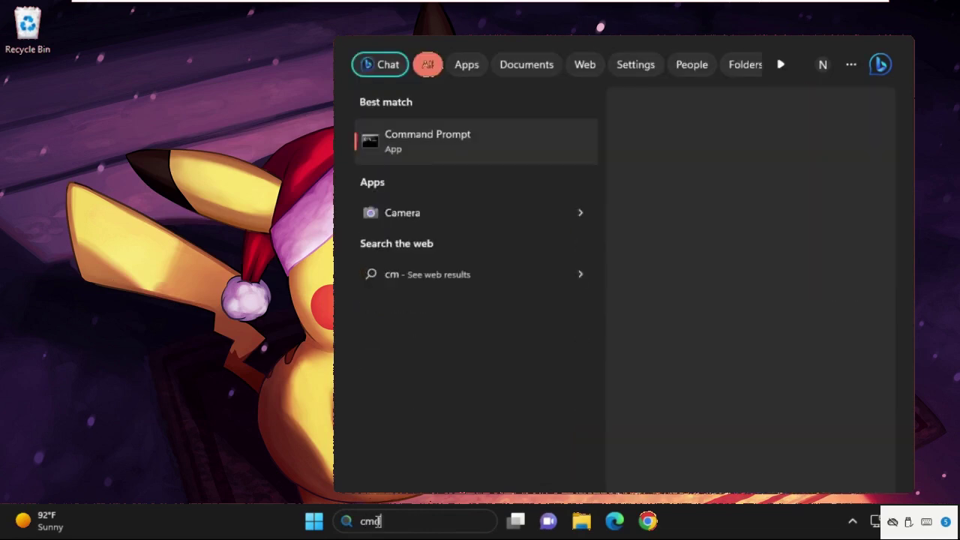
{"action": "right_click", "coordinate": [399, 134]}
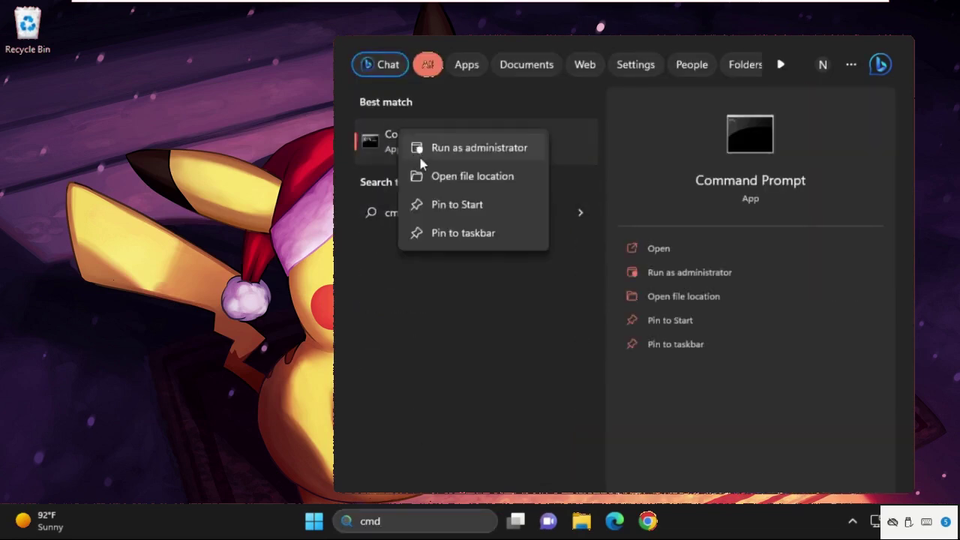
{"action": "left_click", "coordinate": [419, 154]}
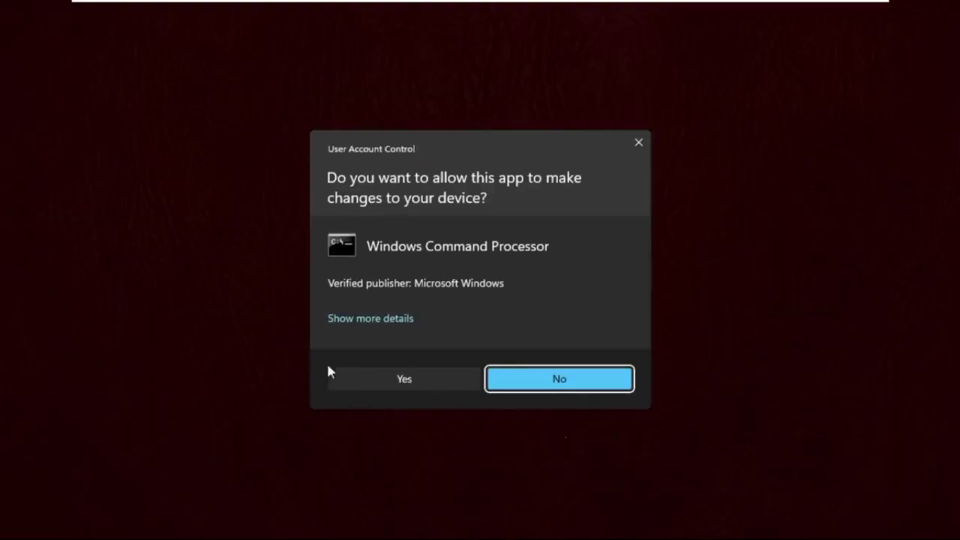
{"action": "left_click", "coordinate": [461, 383]}
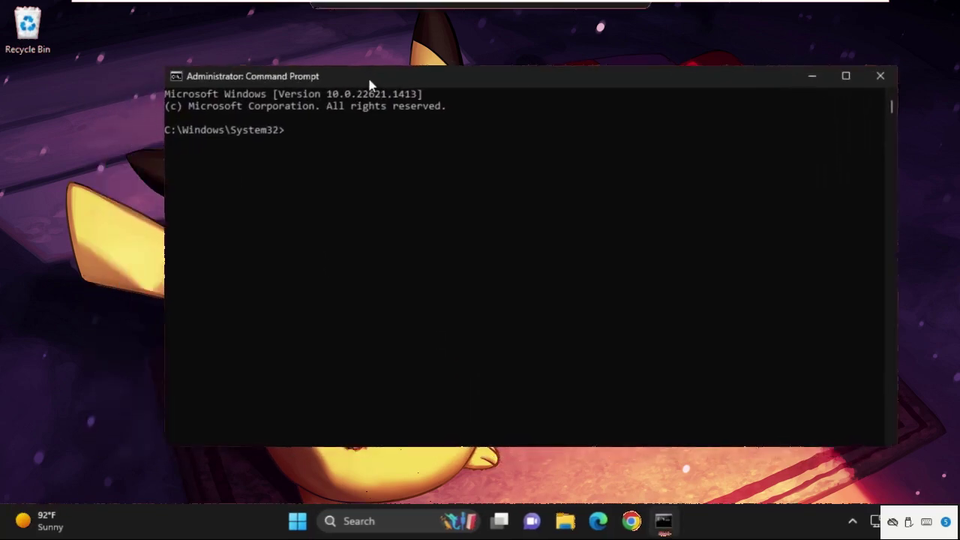
Step: Nudge the console window into place and run net user to list all accounts
{"action": "left_click_drag", "start_coordinate": [369, 84], "coordinate": [381, 80]}
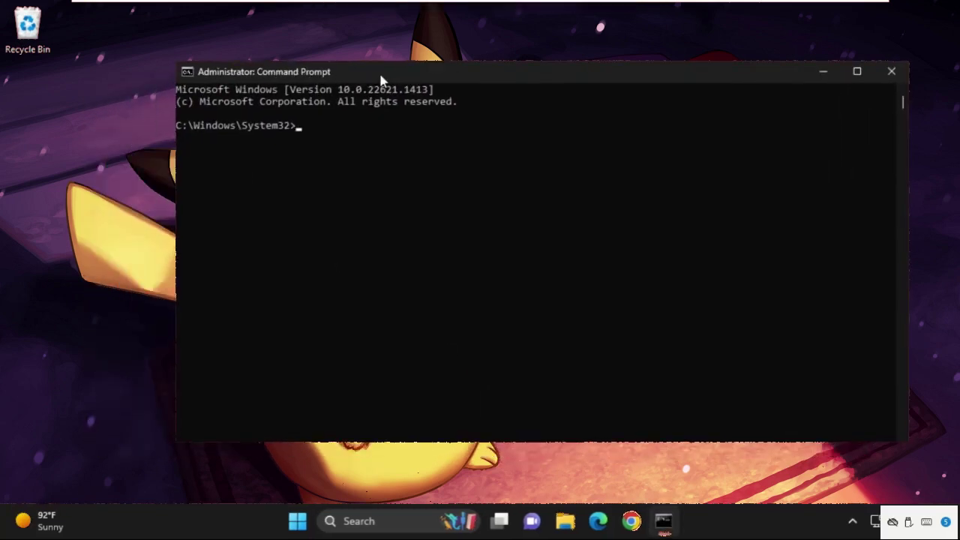
{"action": "type", "text": "net user"}
{"action": "key", "text": "Return"}
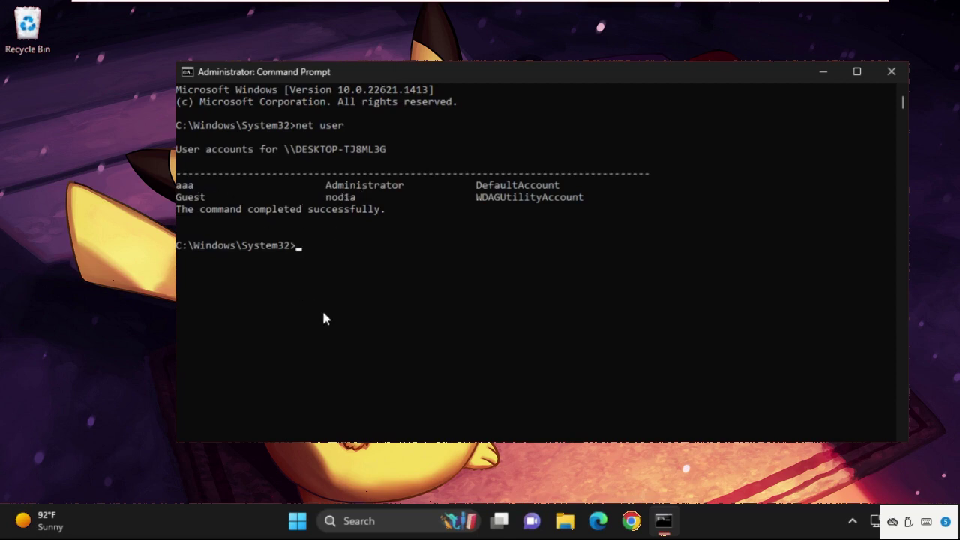
Step: Run net user aaa and highlight the Yes value showing the account is active
{"action": "type", "text": "net user aaa"}
{"action": "key", "text": "Return"}
{"action": "scroll", "coordinate": [314, 297], "scroll_direction": "up", "scroll_amount": 1}
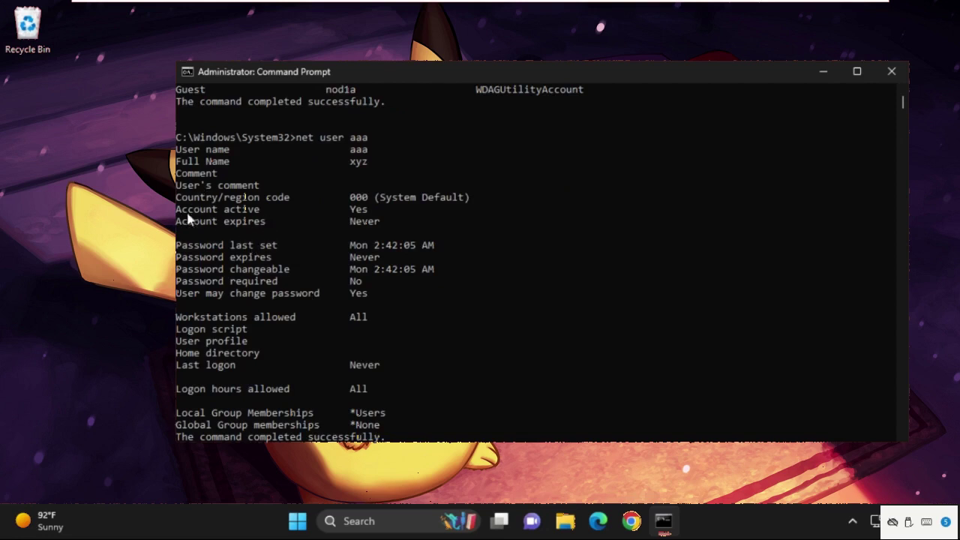
{"action": "double_click", "coordinate": [358, 210]}
Step: Deactivate account aaa with net user aaa /active:no and recheck its details with net user aaa
{"action": "scroll", "coordinate": [379, 244], "scroll_direction": "down", "scroll_amount": 4}
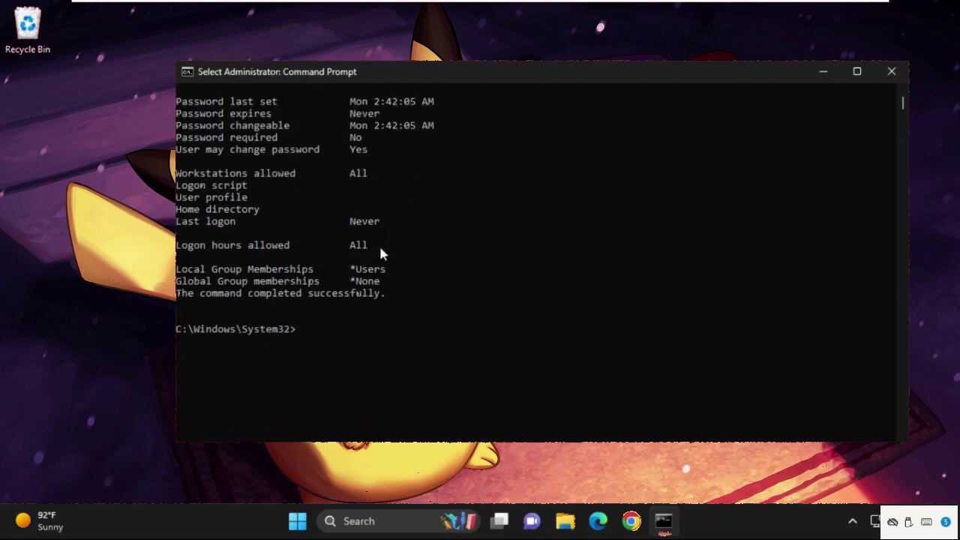
{"action": "left_click", "coordinate": [345, 325]}
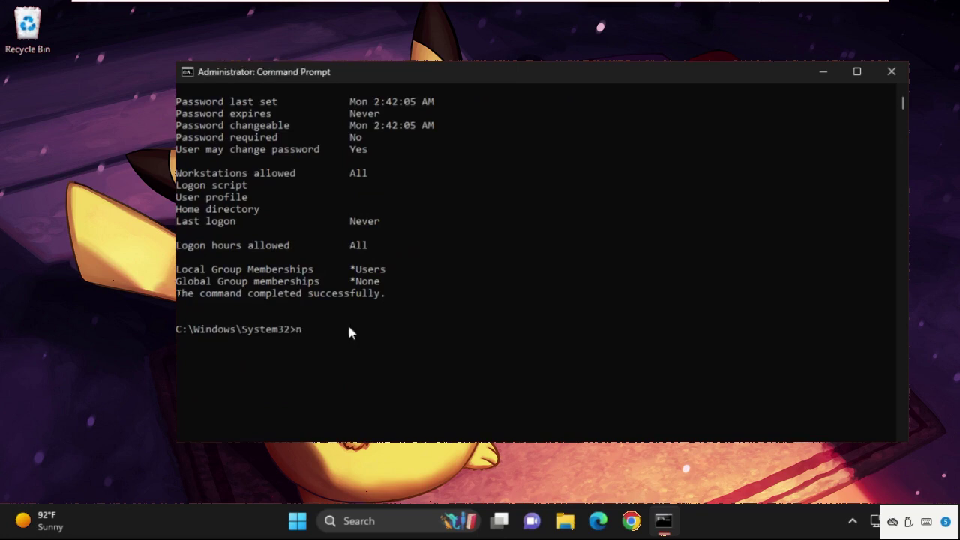
{"action": "type", "text": "nwt"}
{"action": "key", "text": "BackSpace"}
{"action": "key", "text": "BackSpace"}
{"action": "type", "text": "et"}
{"action": "type", "text": "user aaa /active:no"}
{"action": "key", "text": "Return"}
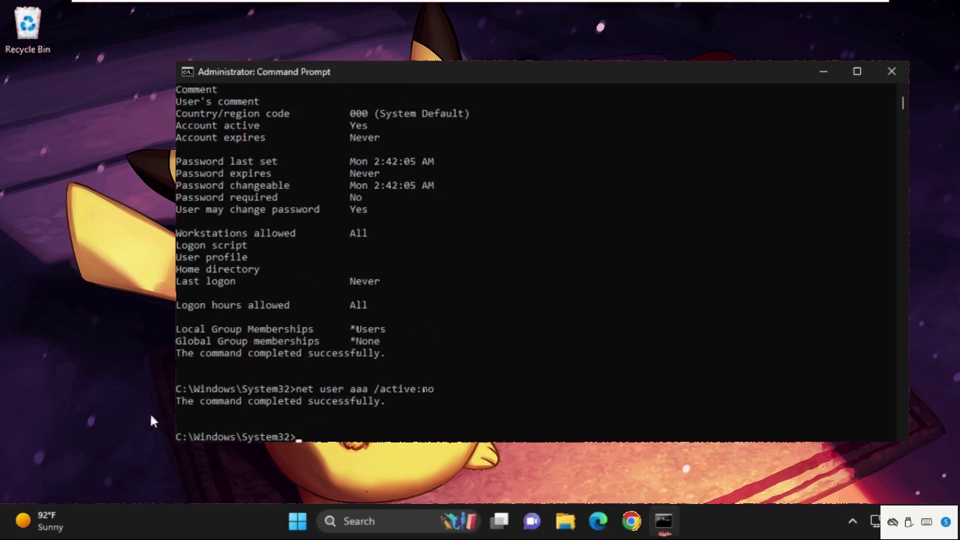
{"action": "type", "text": "net user aaa"}
{"action": "key", "text": "Return"}
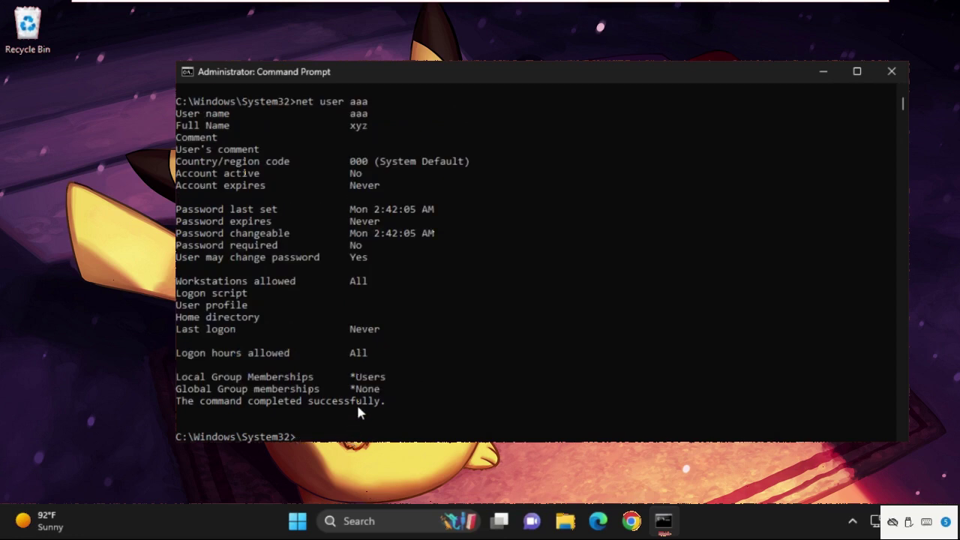
Step: Highlight the Account active No line, then type net user aaa /active:yes without running it
{"action": "scroll", "coordinate": [294, 344], "scroll_direction": "up", "scroll_amount": 1}
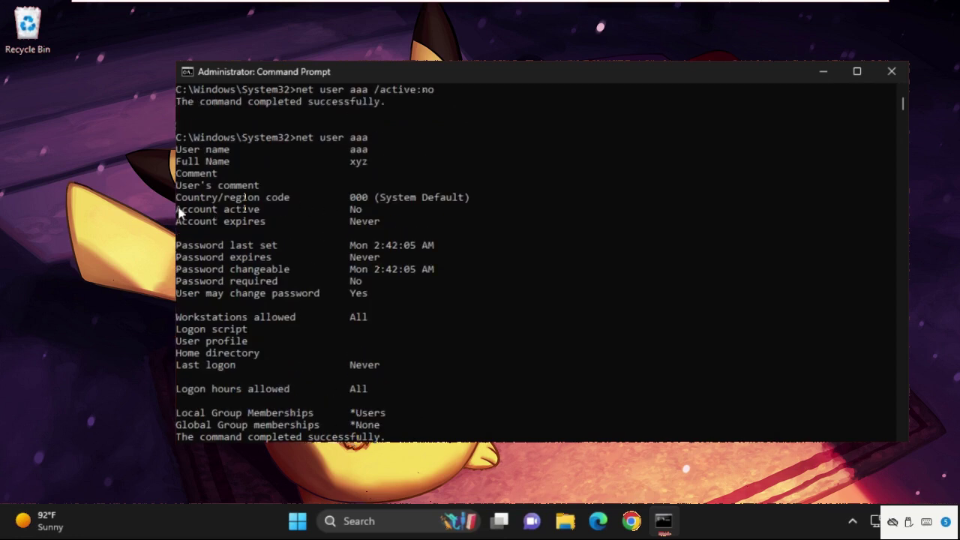
{"action": "left_click_drag", "start_coordinate": [177, 210], "coordinate": [373, 214]}
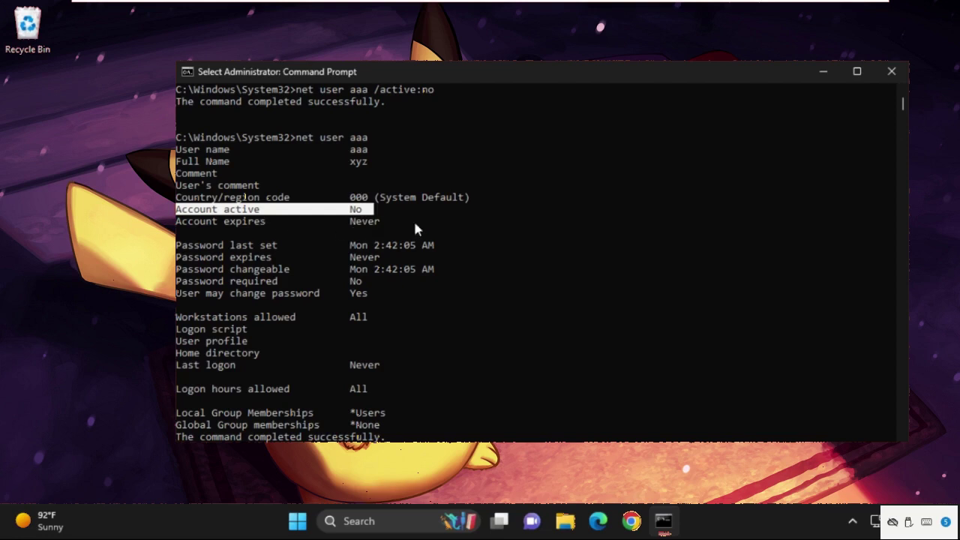
{"action": "scroll", "coordinate": [401, 361], "scroll_direction": "down", "scroll_amount": 4}
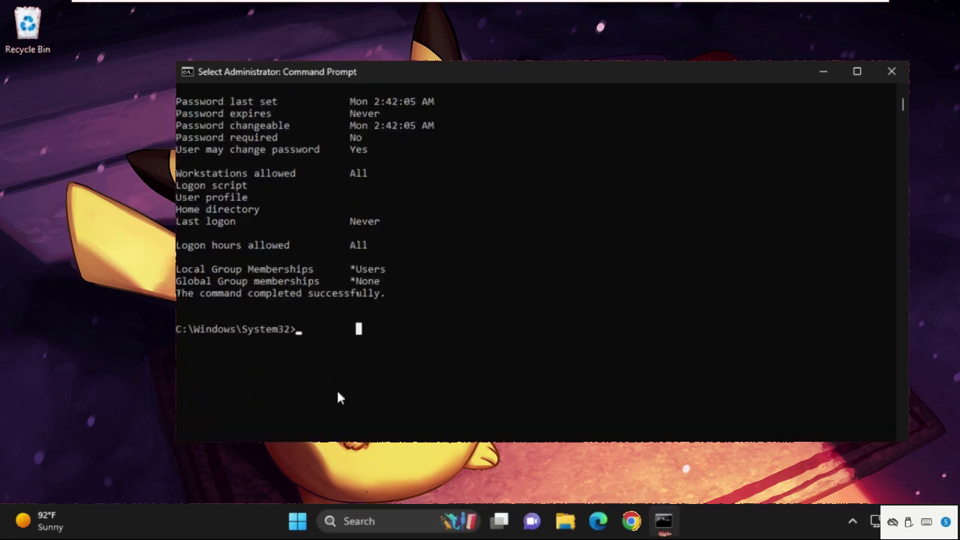
{"action": "type", "text": "net user aaa"}
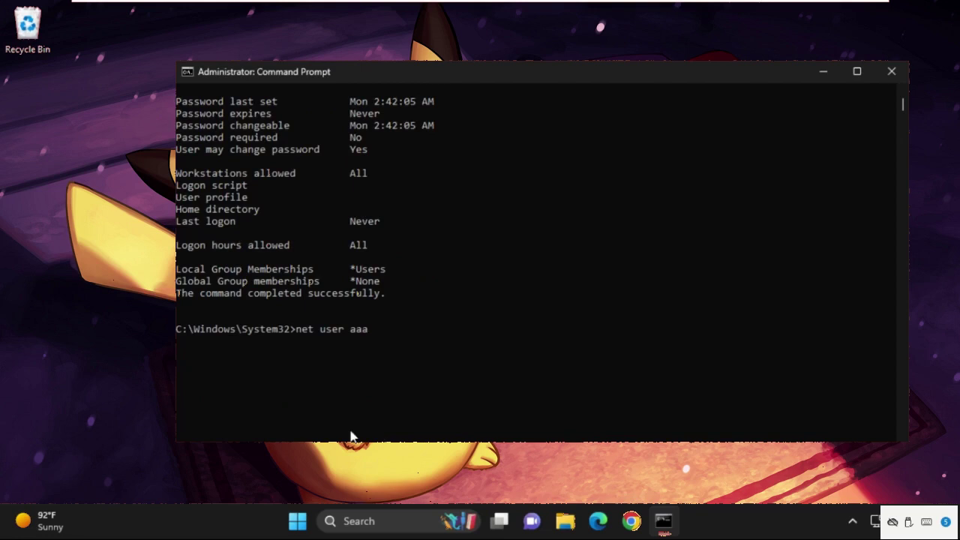
{"action": "type", "text": " /active:yes"}
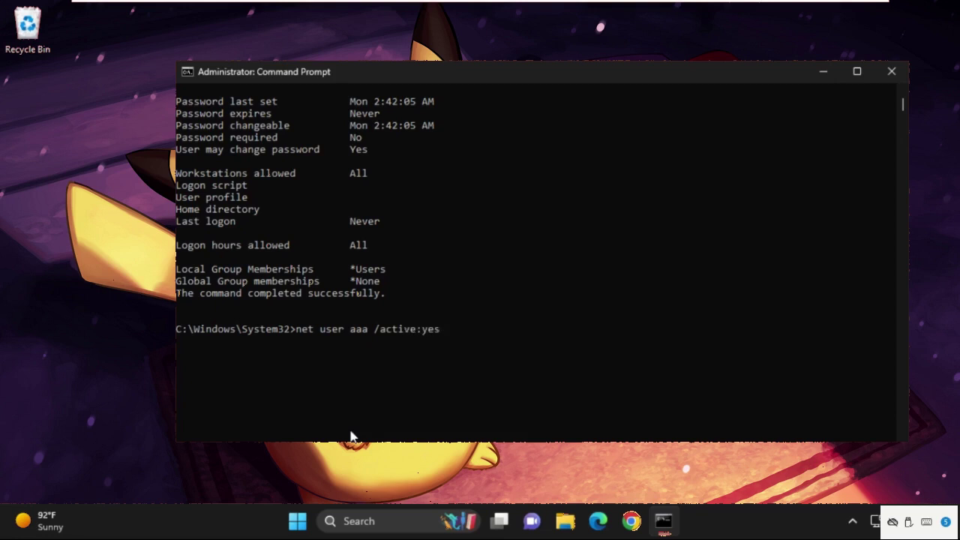
Step: Run net user aaa /active:yes and highlight the 'command completed successfully' message
{"action": "key", "text": "Return"}
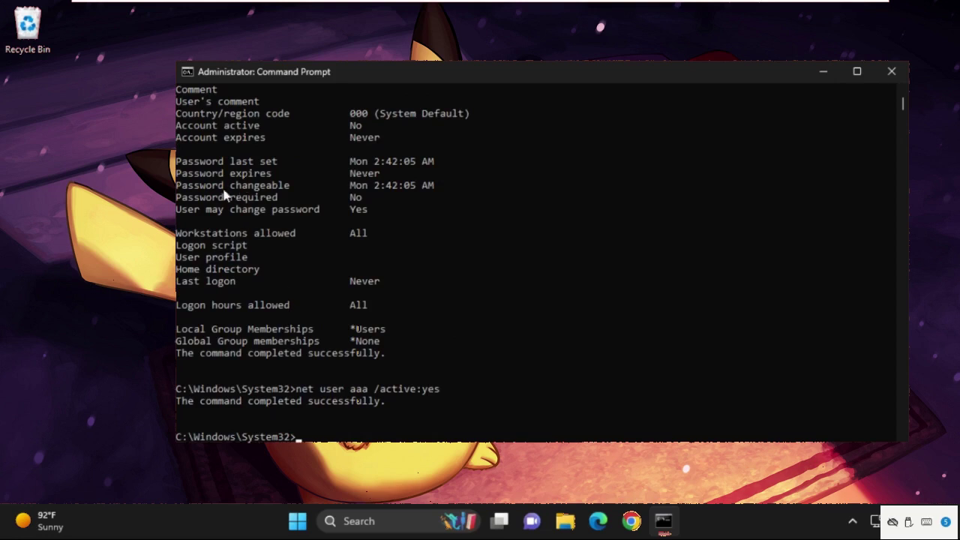
{"action": "left_click_drag", "start_coordinate": [185, 130], "coordinate": [253, 164]}
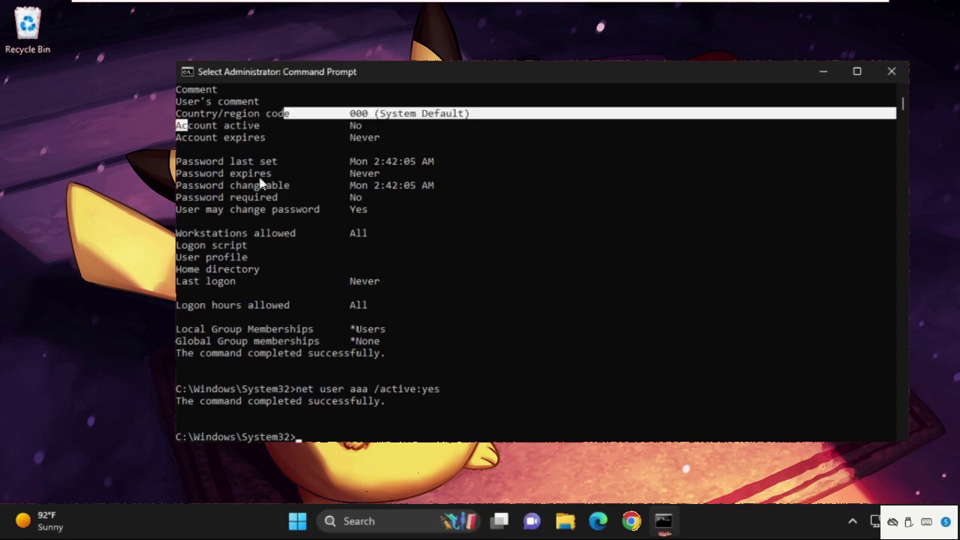
{"action": "left_click", "coordinate": [311, 316]}
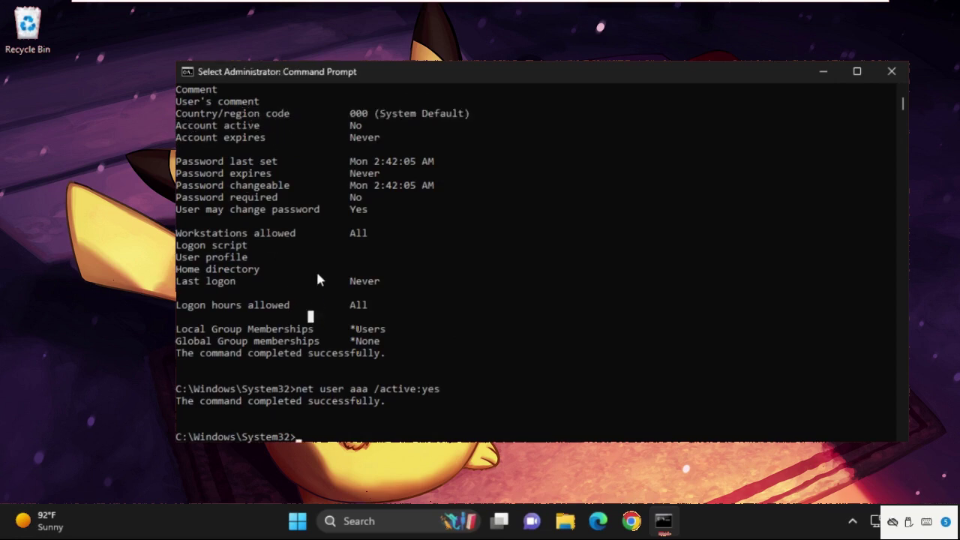
{"action": "scroll", "coordinate": [317, 279], "scroll_direction": "down", "scroll_amount": 1}
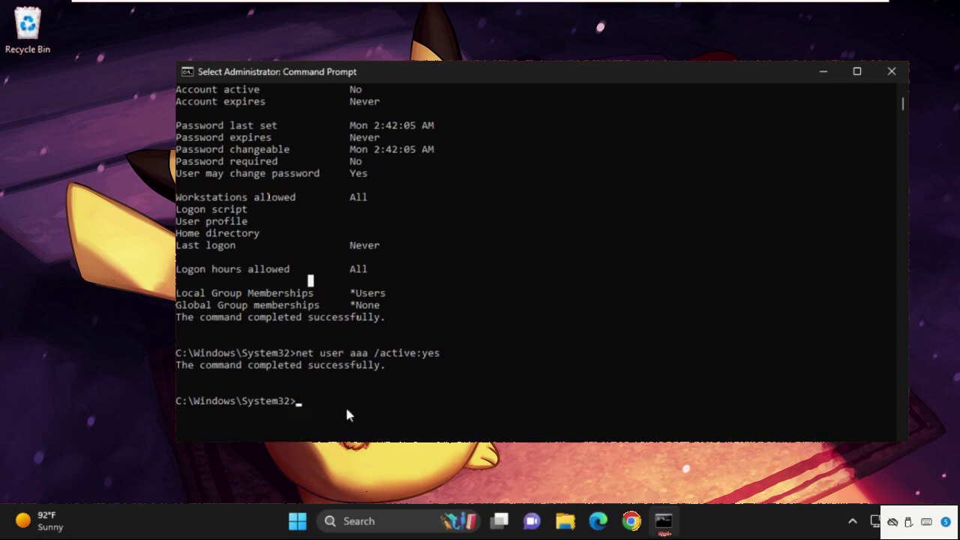
{"action": "left_click", "coordinate": [257, 368]}
{"action": "left_click_drag", "start_coordinate": [210, 377], "coordinate": [340, 372]}
{"action": "left_click", "coordinate": [379, 377]}
Step: Check with net user aaa that Account active reads Yes, then exit Command Prompt
{"action": "type", "text": "net u"}
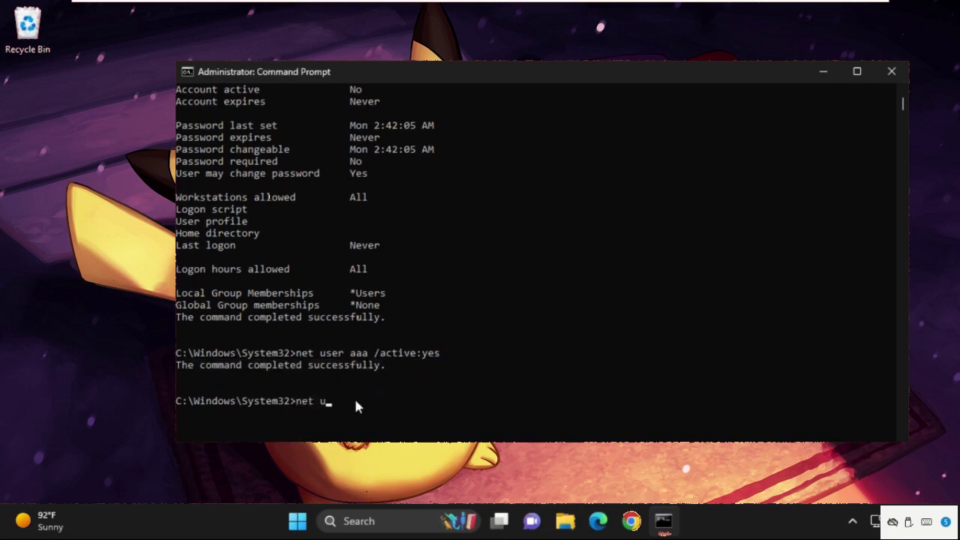
{"action": "type", "text": "ser aaa"}
{"action": "key", "text": "Return"}
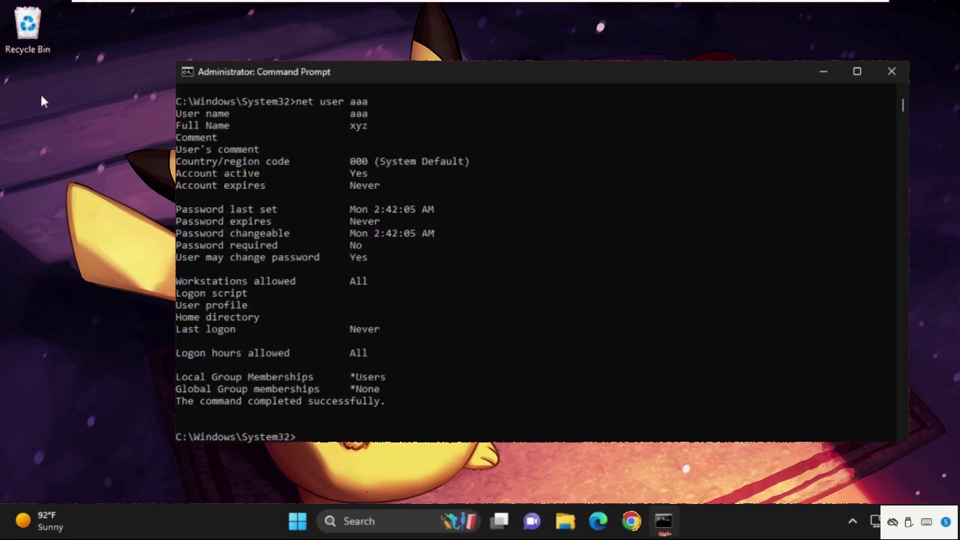
{"action": "left_click_drag", "start_coordinate": [177, 175], "coordinate": [366, 180]}
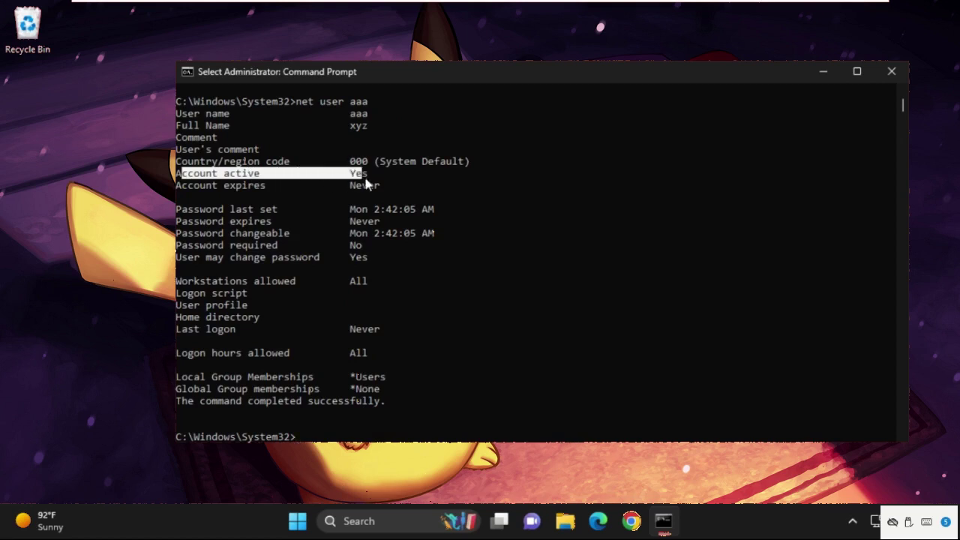
{"action": "left_click", "coordinate": [336, 242]}
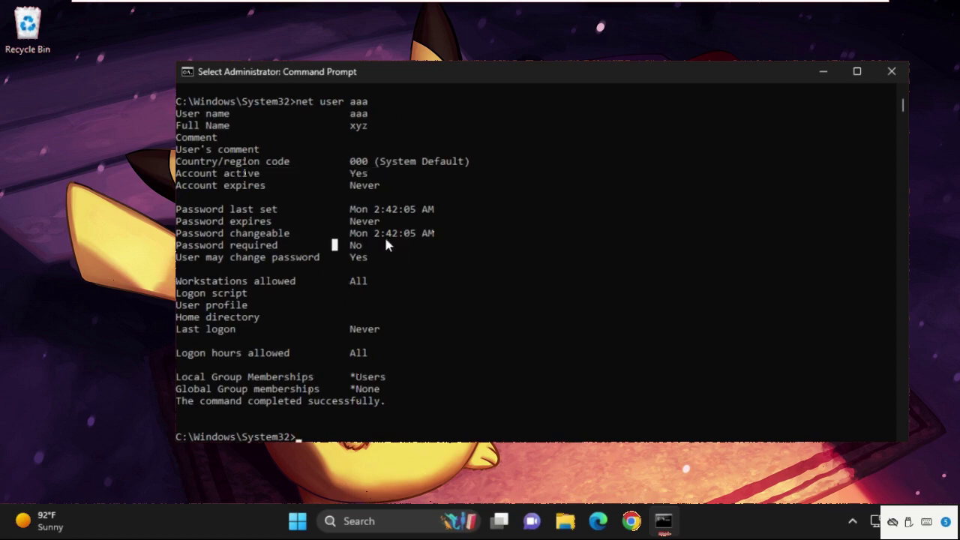
{"action": "scroll", "coordinate": [354, 331], "scroll_direction": "down", "scroll_amount": 1}
{"action": "type", "text": "ex"}
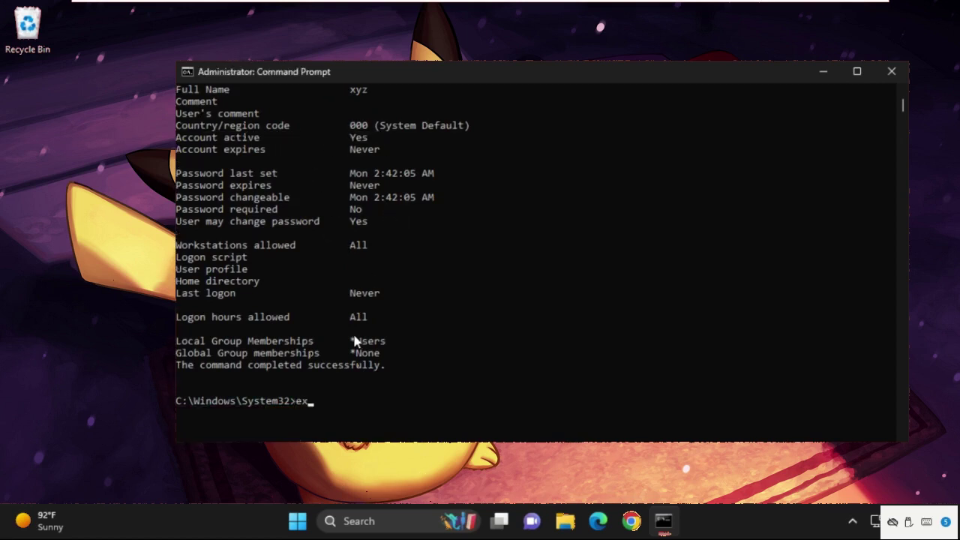
{"action": "type", "text": "it"}
{"action": "key", "text": "Return"}
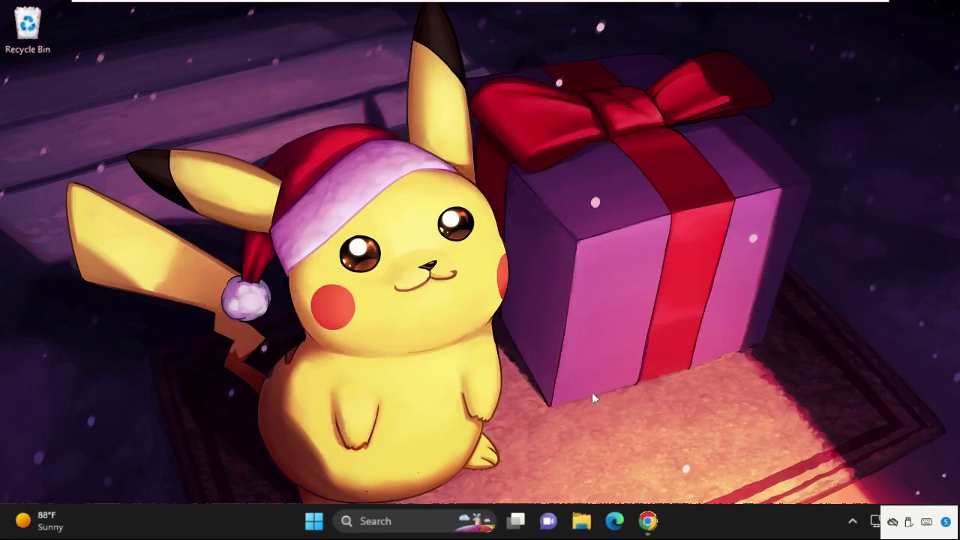
Step: Switch to Chrome's hows.tech page and browse the empty Full Name, email and error description fields
{"action": "left_click", "coordinate": [649, 524]}
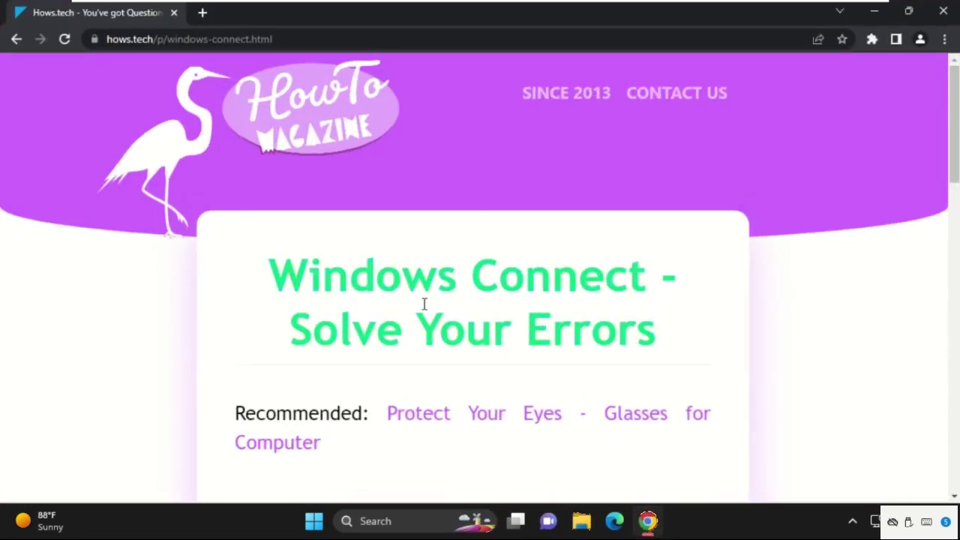
{"action": "scroll", "coordinate": [482, 238], "scroll_direction": "down", "scroll_amount": 2}
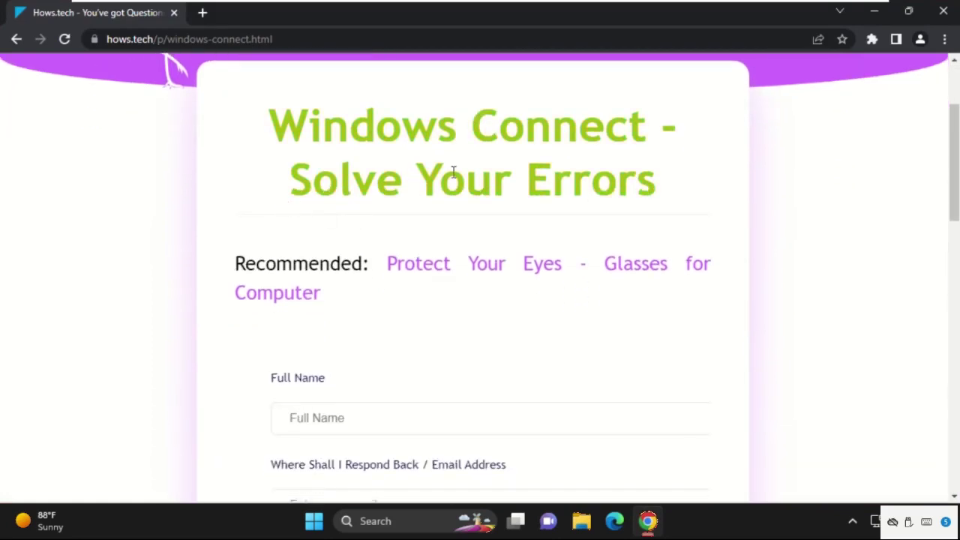
{"action": "scroll", "coordinate": [472, 180], "scroll_direction": "down", "scroll_amount": 2}
{"action": "left_click", "coordinate": [327, 259]}
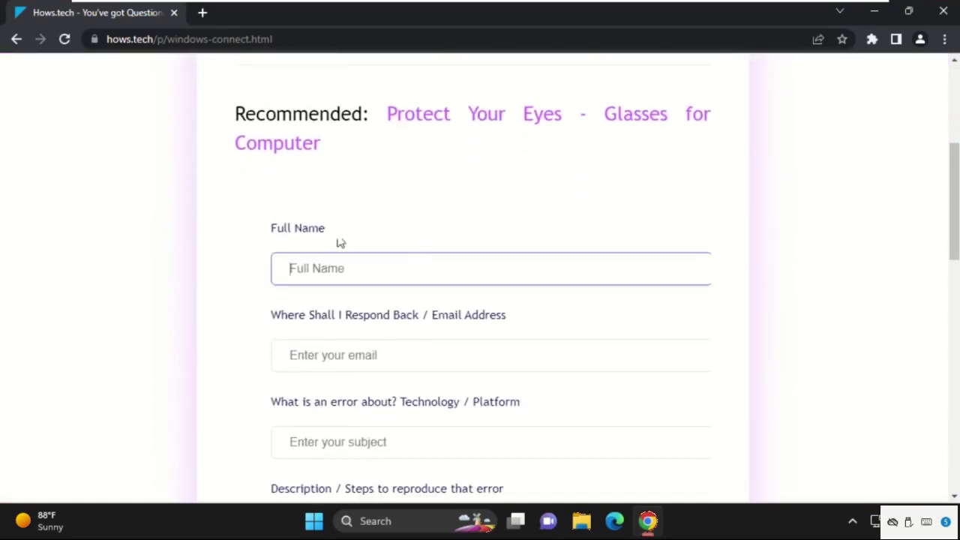
{"action": "scroll", "coordinate": [348, 298], "scroll_direction": "down", "scroll_amount": 1}
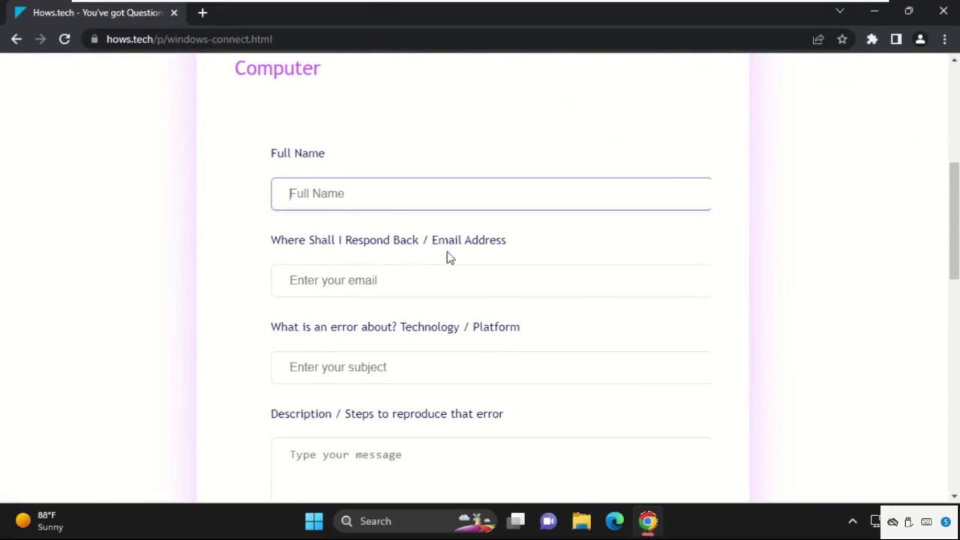
{"action": "left_click", "coordinate": [421, 280]}
{"action": "scroll", "coordinate": [424, 286], "scroll_direction": "down", "scroll_amount": 1}
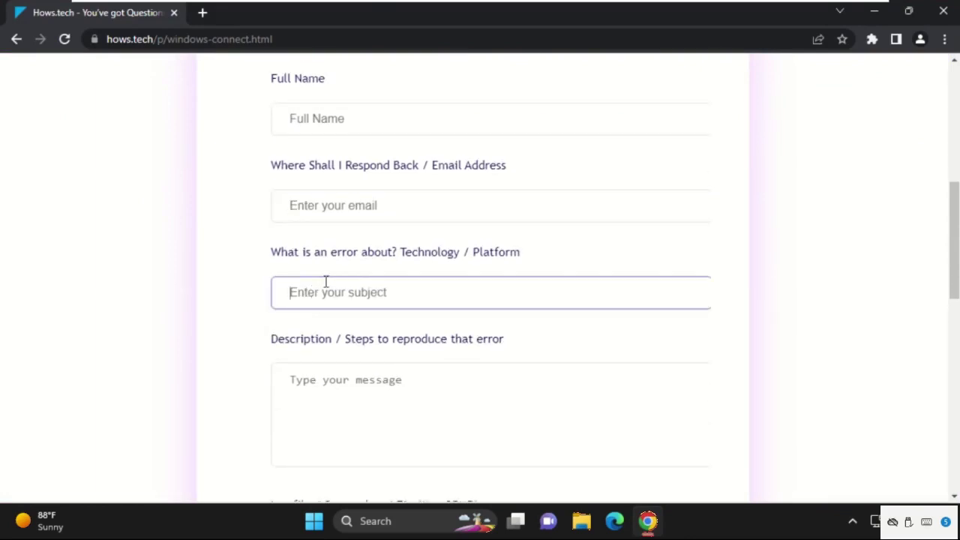
{"action": "left_click_drag", "start_coordinate": [273, 253], "coordinate": [388, 258]}
{"action": "scroll", "coordinate": [385, 292], "scroll_direction": "down", "scroll_amount": 1}
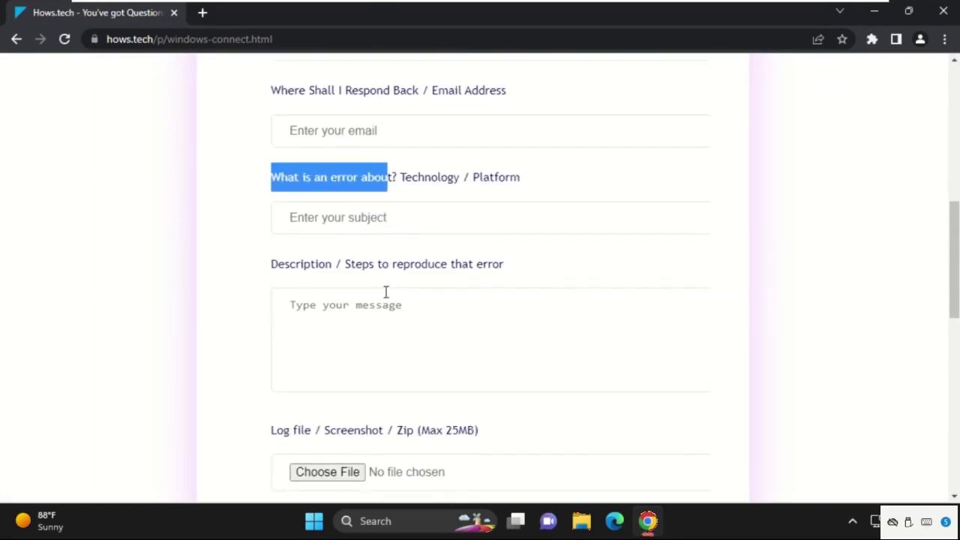
{"action": "left_click_drag", "start_coordinate": [271, 267], "coordinate": [339, 296]}
{"action": "left_click", "coordinate": [412, 326]}
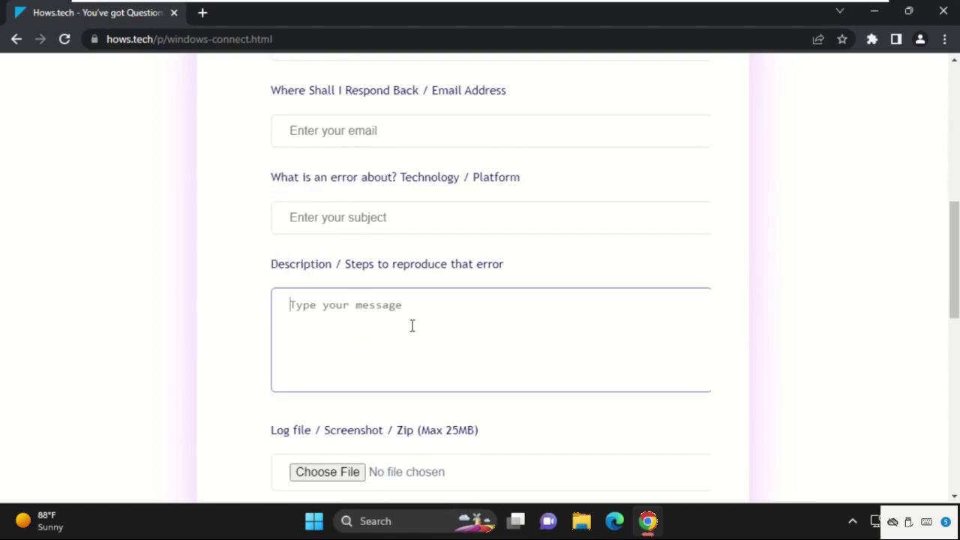
{"action": "scroll", "coordinate": [427, 335], "scroll_direction": "down", "scroll_amount": 2}
Step: Open the attachment file picker and cancel it, leaving no file attached
{"action": "left_click", "coordinate": [339, 321]}
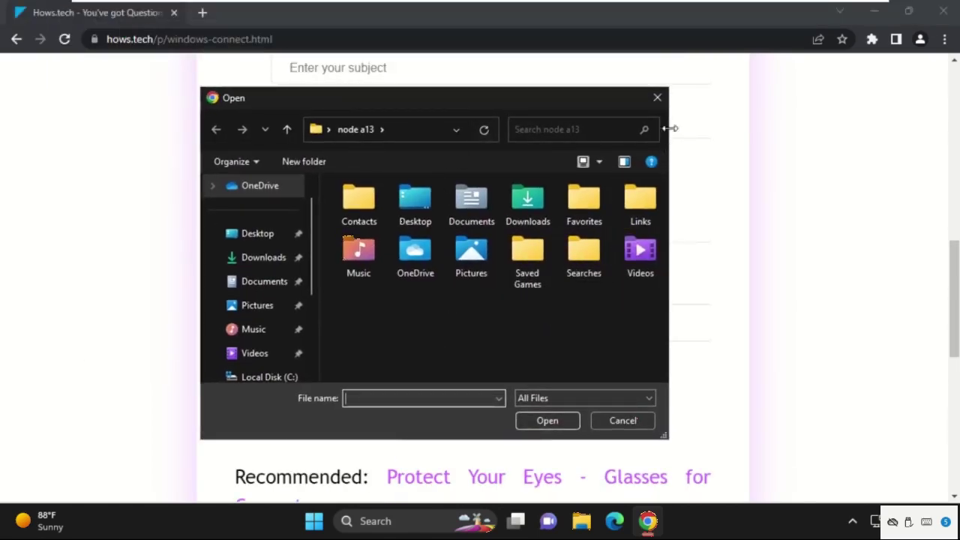
{"action": "left_click", "coordinate": [663, 105]}
{"action": "scroll", "coordinate": [523, 294], "scroll_direction": "down", "scroll_amount": 3}
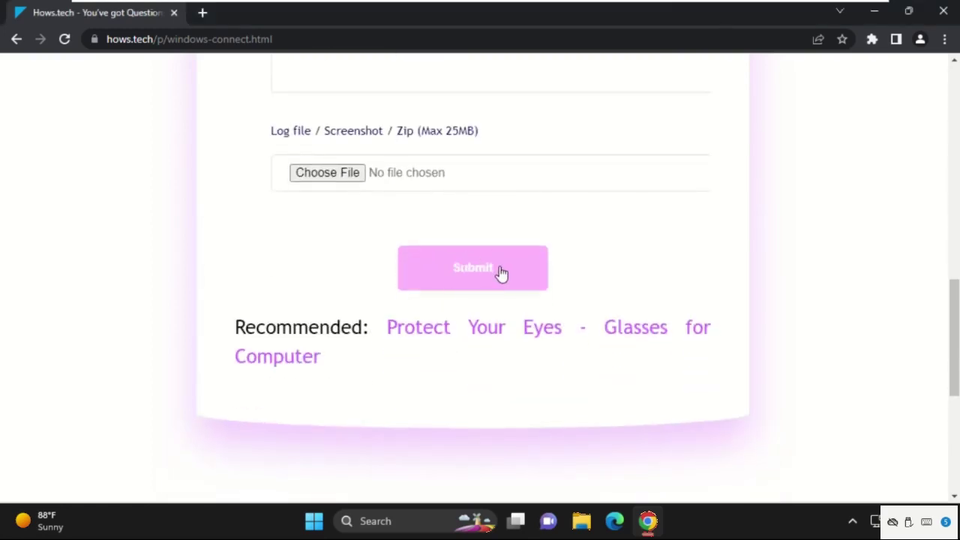
{"action": "scroll", "coordinate": [502, 268], "scroll_direction": "up", "scroll_amount": 10}
{"action": "scroll", "coordinate": [501, 273], "scroll_direction": "down", "scroll_amount": 3}
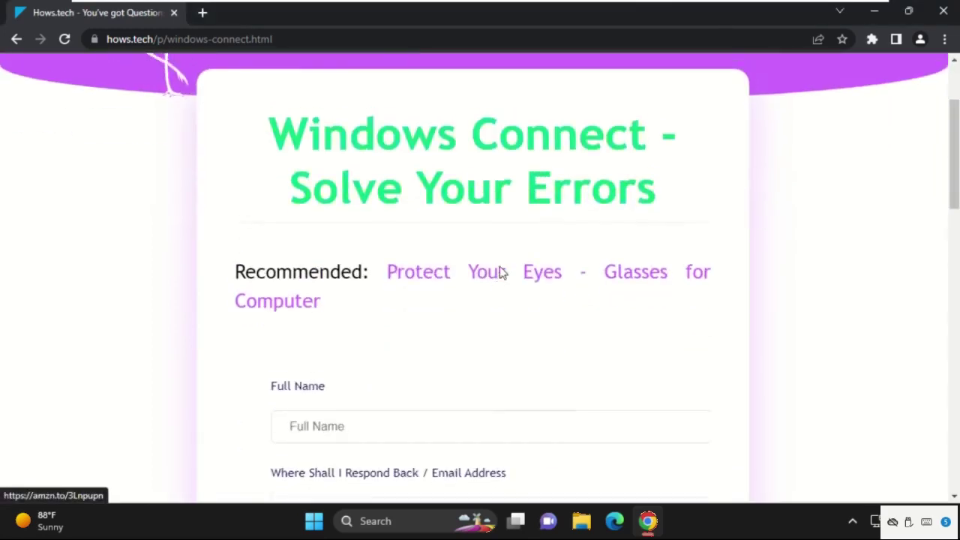